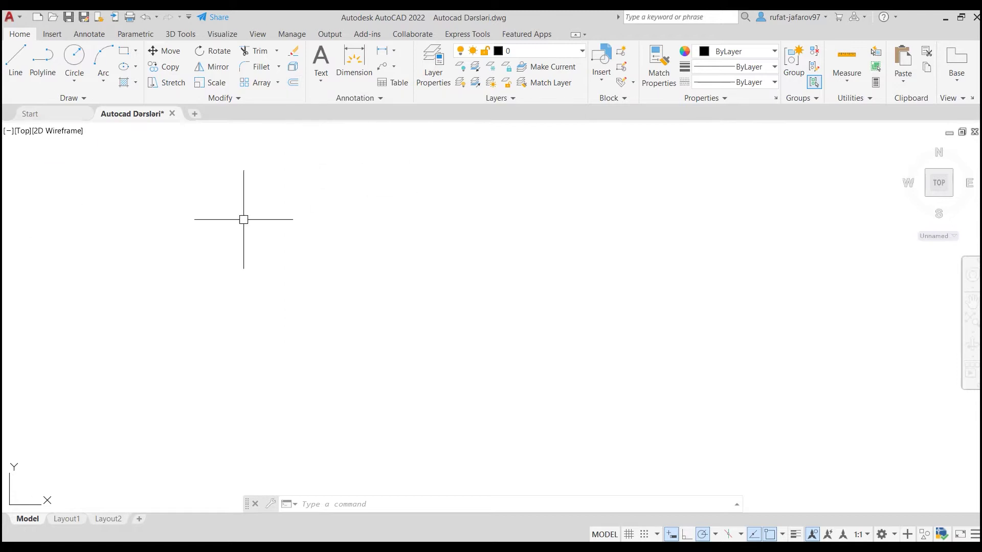
Draw a 10 by 10 square from a picked corner using the Dimensions option
{"action": "left_click", "coordinate": [124, 51]}
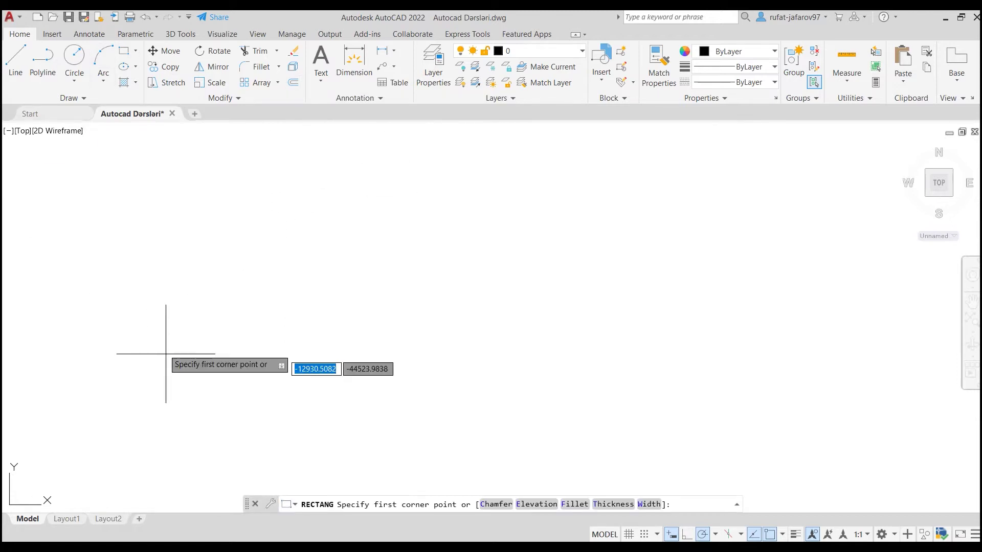
{"action": "left_click", "coordinate": [129, 244]}
{"action": "type", "text": "d"}
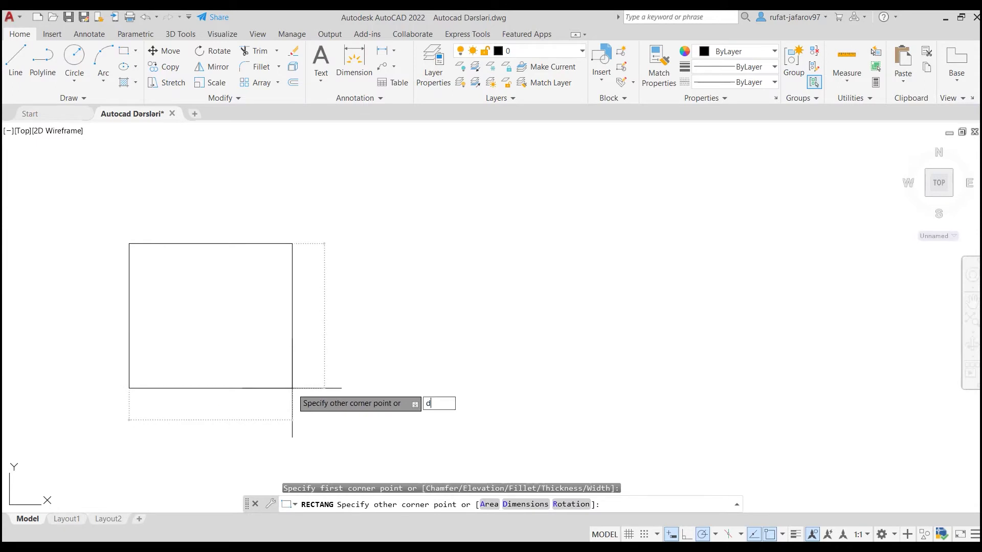
{"action": "key", "text": "Return"}
{"action": "type", "text": "10"}
{"action": "key", "text": "Return"}
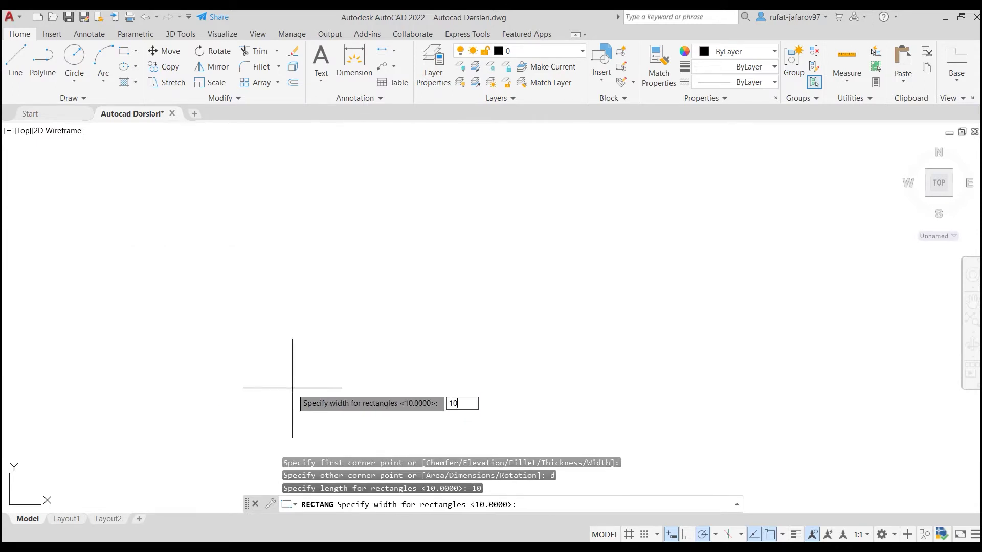
{"action": "key", "text": "Return"}
{"action": "left_click", "coordinate": [186, 310]}
Draw a radius-5 circle level with the square, then begin a line above the shapes
{"action": "left_click", "coordinate": [74, 59]}
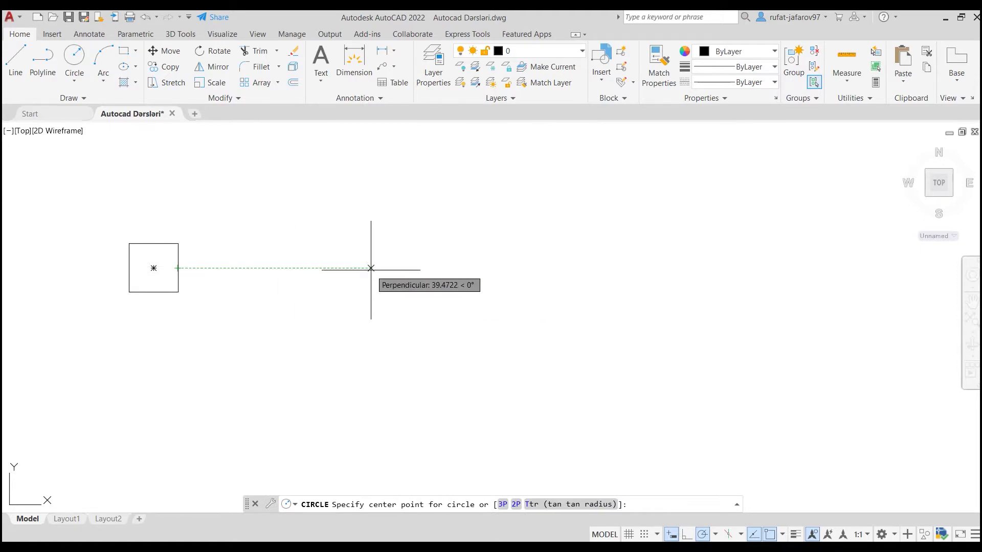
{"action": "left_click", "coordinate": [371, 268]}
{"action": "key", "text": "Return"}
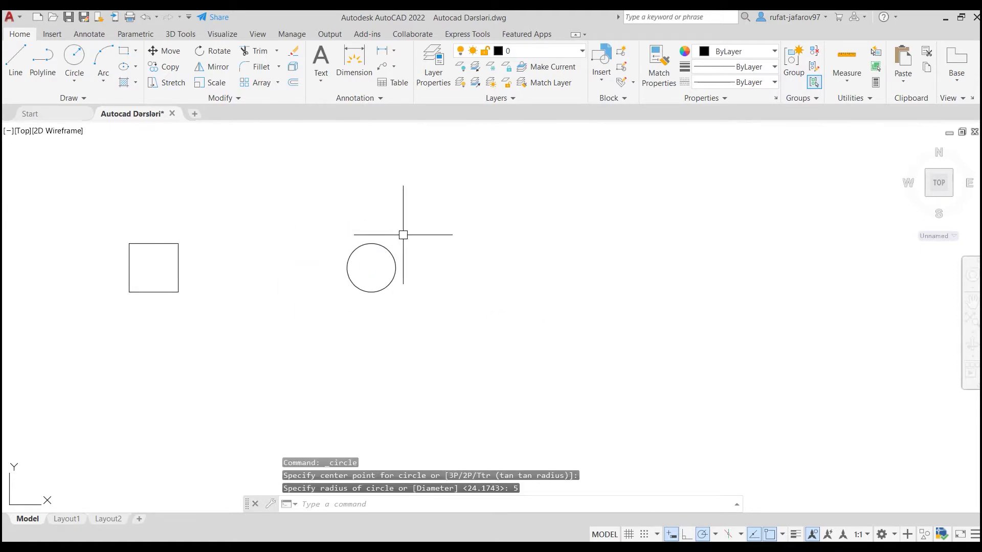
{"action": "middle_click_drag", "start_coordinate": [391, 241], "coordinate": [556, 263]}
{"action": "scroll", "coordinate": [376, 246], "scroll_direction": "up", "scroll_amount": 3}
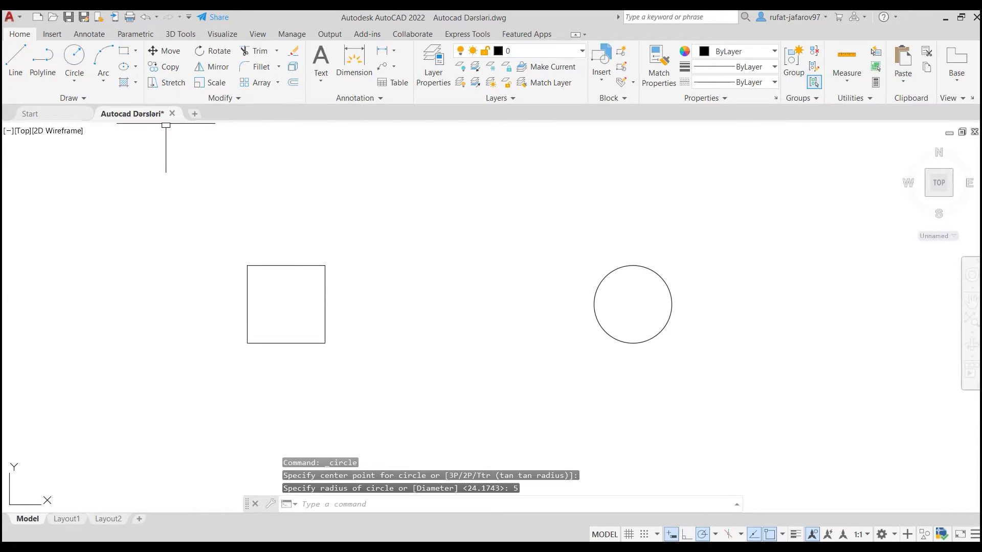
{"action": "left_click", "coordinate": [15, 59]}
{"action": "middle_click_drag", "start_coordinate": [277, 234], "coordinate": [263, 377]}
Draw a 10-unit horizontal line above the square and circle
{"action": "left_click", "coordinate": [245, 272]}
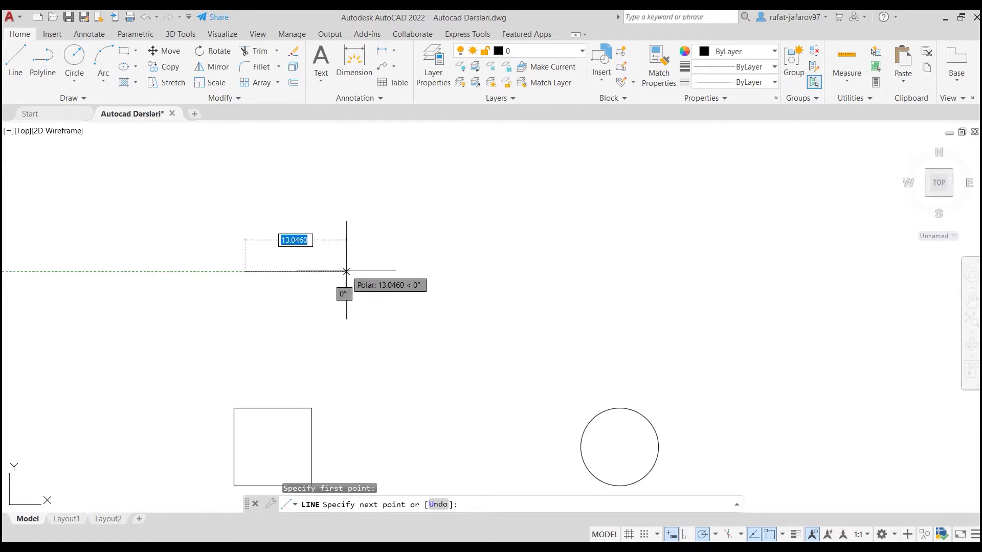
{"action": "type", "text": "10"}
{"action": "key", "text": "Return"}
{"action": "right_click", "coordinate": [370, 221]}
{"action": "left_click", "coordinate": [389, 228]}
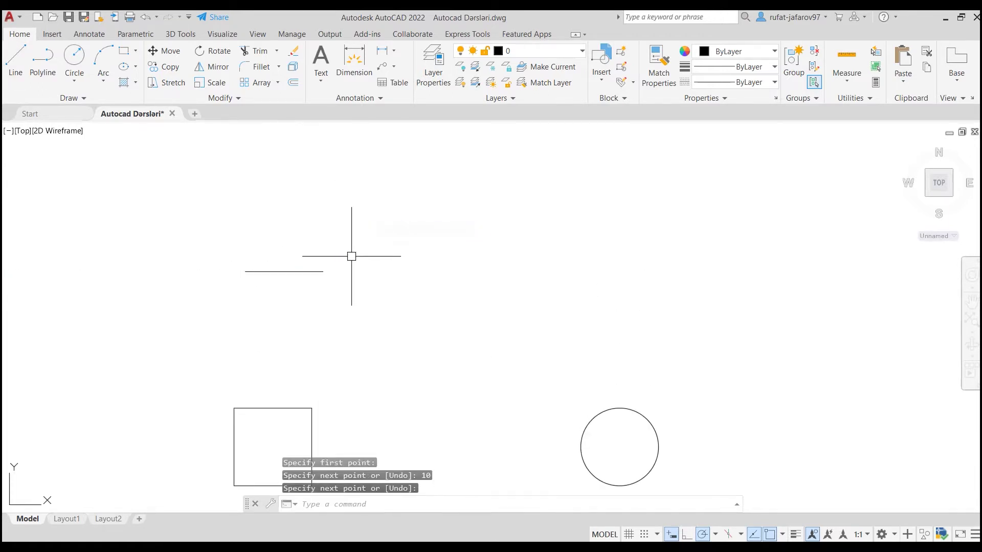
{"action": "scroll", "coordinate": [341, 246], "scroll_direction": "up", "scroll_amount": 2}
{"action": "middle_click_drag", "start_coordinate": [313, 305], "coordinate": [393, 328]}
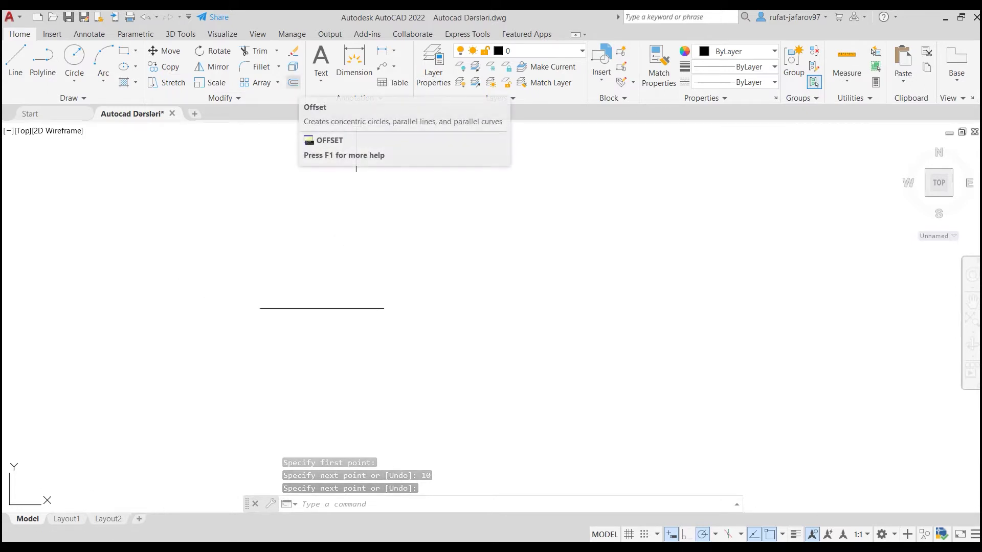
{"action": "type", "text": "o"}
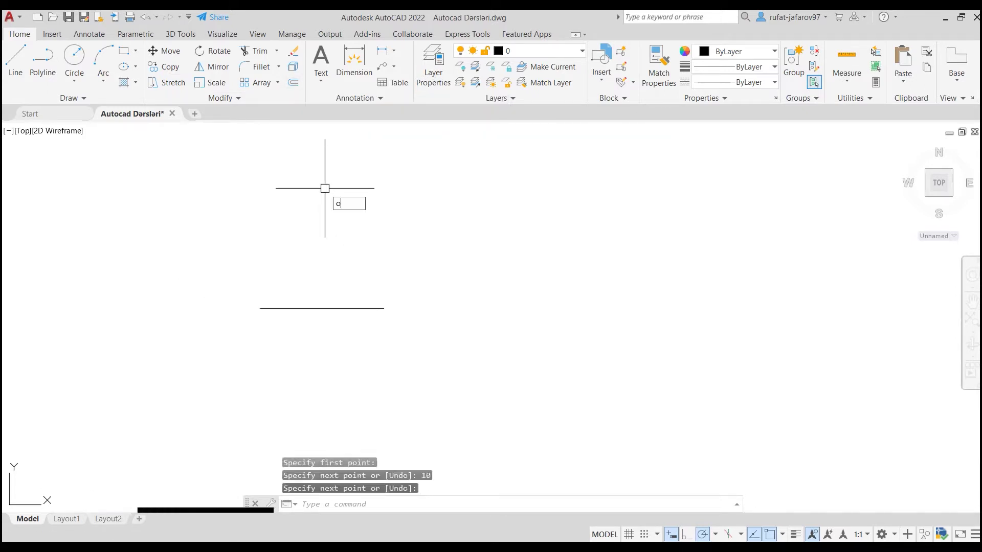
Run OFFSET so it prompts for a distance, defaulting to 5.0000
{"action": "key", "text": "Return"}
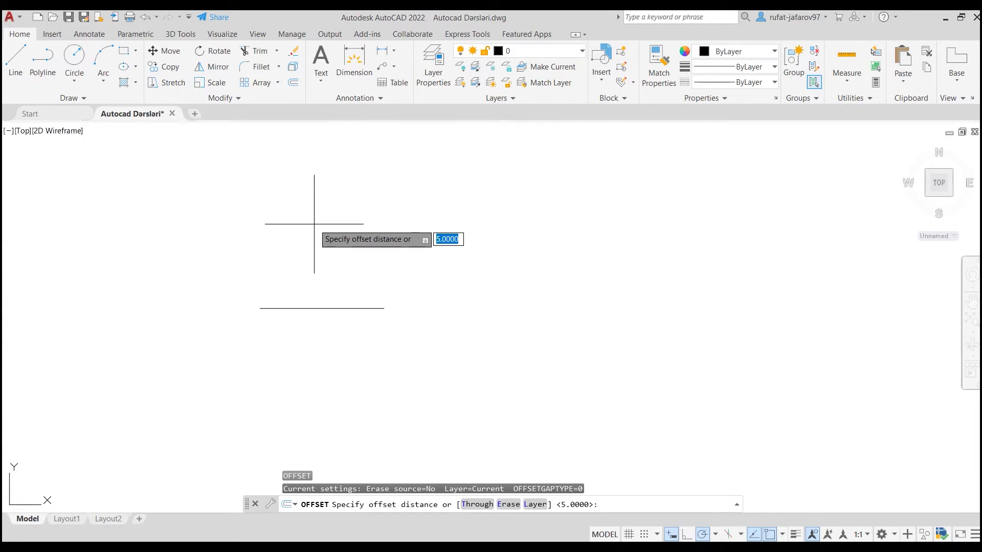
{"action": "type", "text": "2"}
Offset the line by 2 once below and once above, giving three parallel lines
{"action": "key", "text": "Return"}
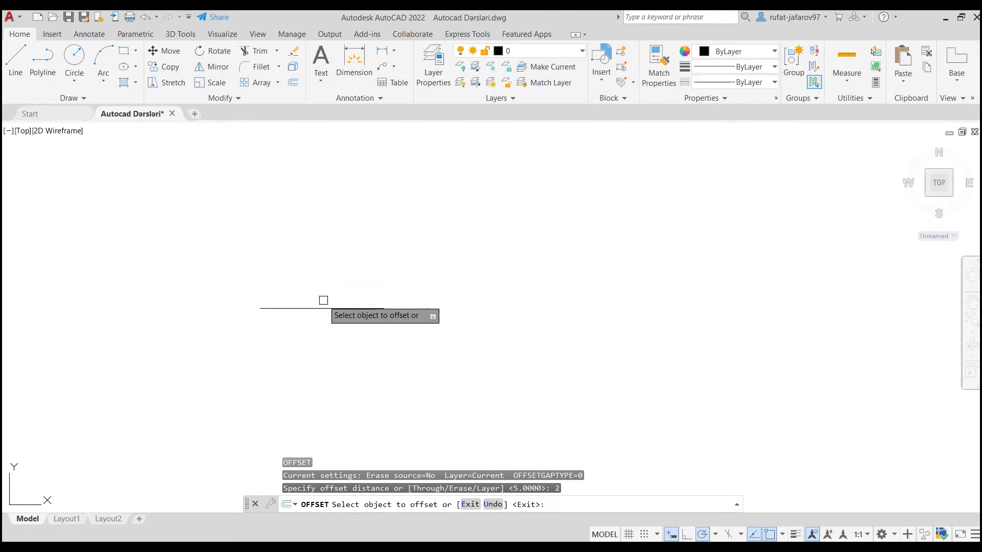
{"action": "scroll", "coordinate": [328, 302], "scroll_direction": "up", "scroll_amount": 2}
{"action": "left_click", "coordinate": [331, 311]}
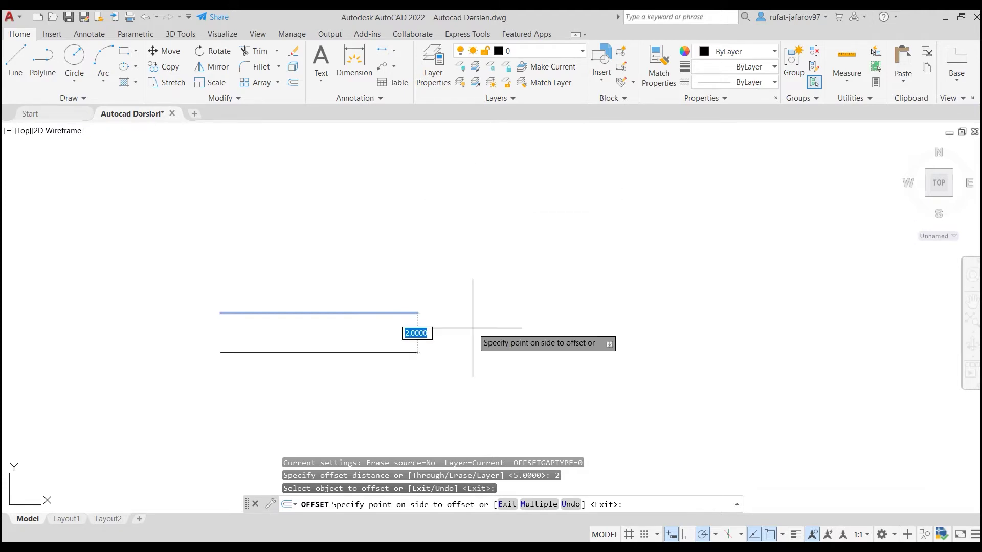
{"action": "left_click", "coordinate": [461, 408]}
{"action": "middle_click_drag", "start_coordinate": [460, 408], "coordinate": [496, 402]}
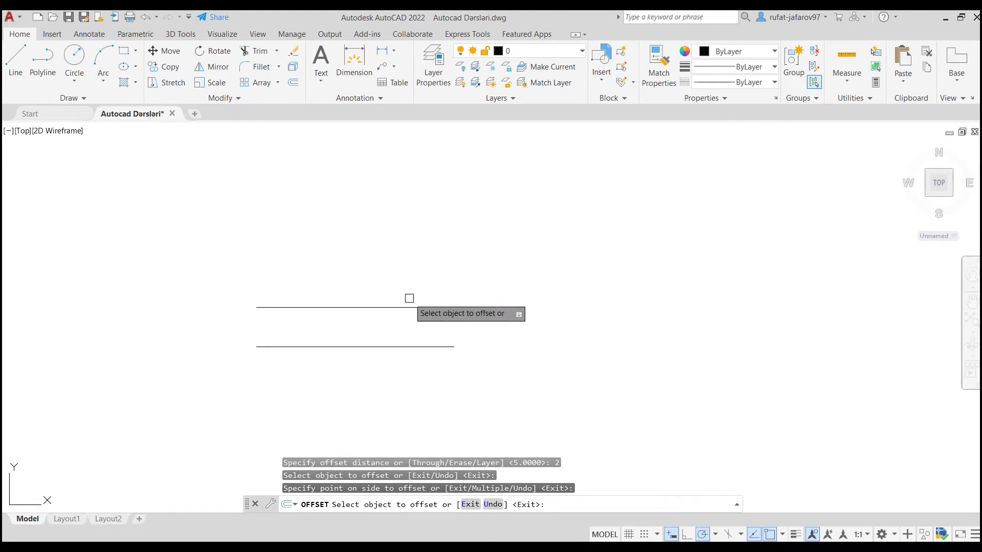
{"action": "left_click", "coordinate": [448, 308]}
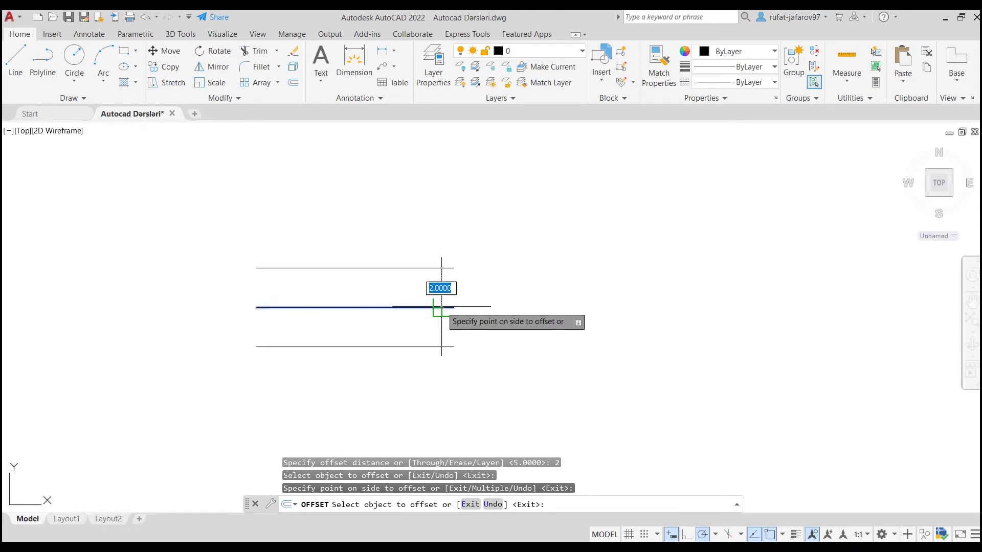
{"action": "left_click", "coordinate": [448, 215]}
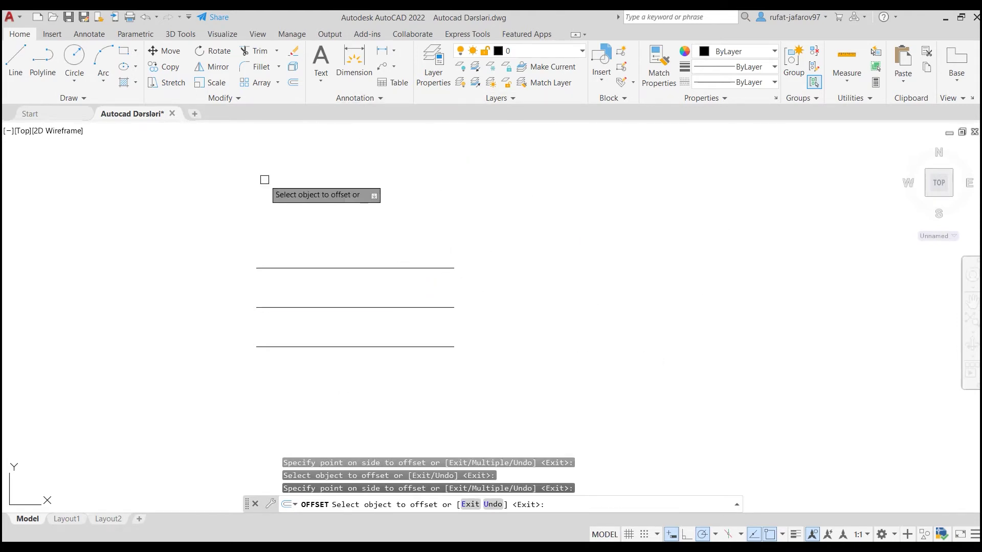
{"action": "right_click", "coordinate": [451, 218]}
{"action": "left_click", "coordinate": [474, 225]}
{"action": "middle_click_drag", "start_coordinate": [463, 300], "coordinate": [509, 248]}
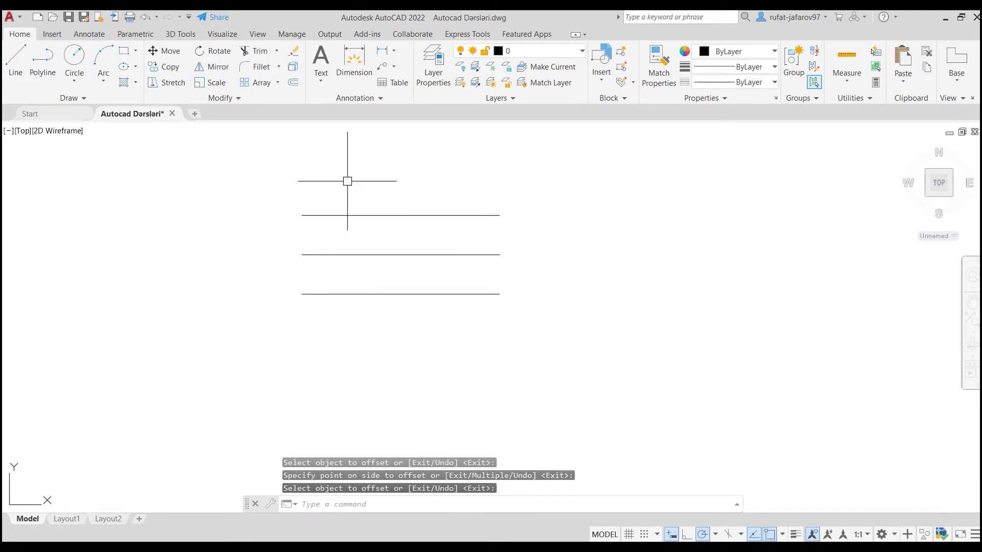
Offset the square by 2: one larger copy outside and two smaller nested copies inside
{"action": "scroll", "coordinate": [337, 269], "scroll_direction": "down", "scroll_amount": 3}
{"action": "scroll", "coordinate": [334, 230], "scroll_direction": "down", "scroll_amount": 2}
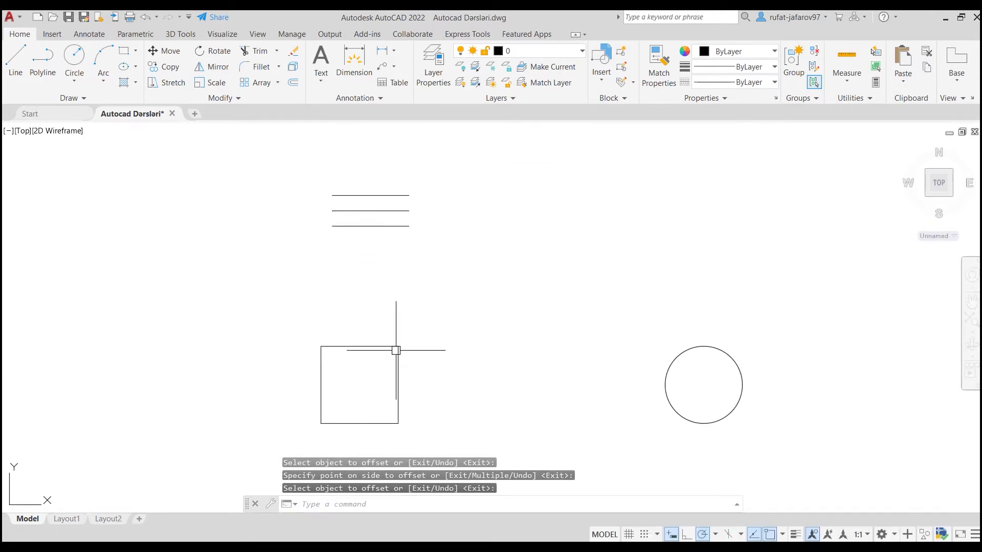
{"action": "middle_click_drag", "start_coordinate": [395, 347], "coordinate": [376, 286]}
{"action": "scroll", "coordinate": [373, 382], "scroll_direction": "up", "scroll_amount": 2}
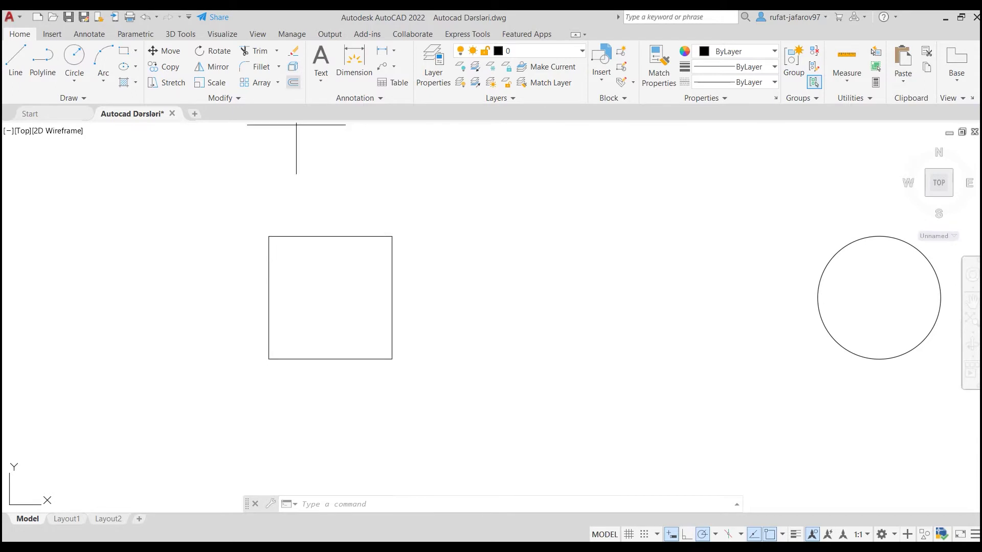
{"action": "left_click", "coordinate": [293, 82]}
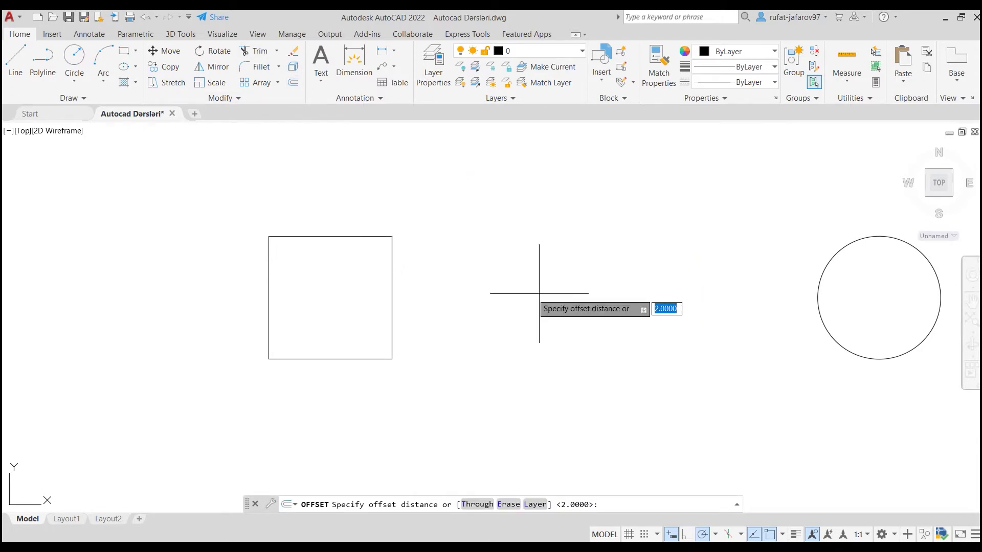
{"action": "key", "text": "Return"}
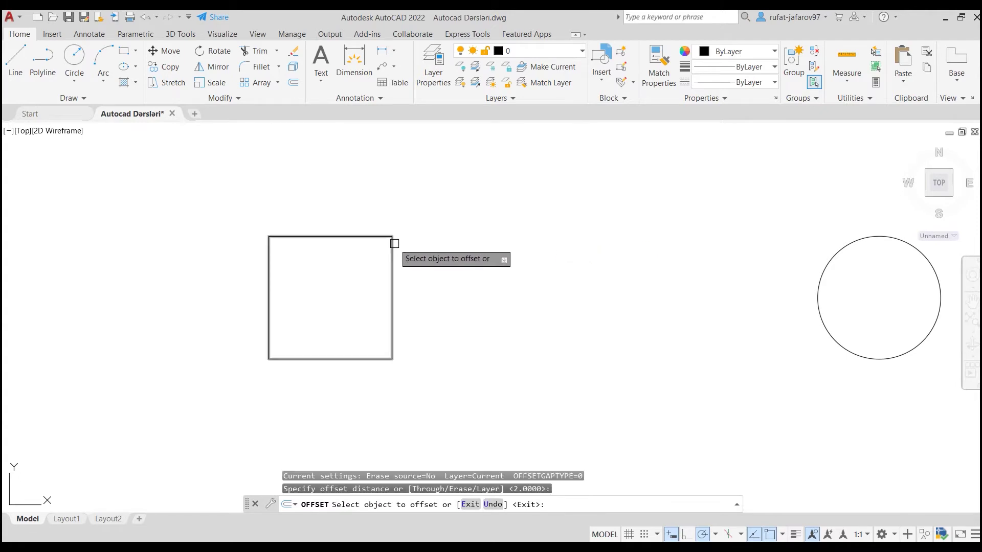
{"action": "left_click", "coordinate": [391, 244]}
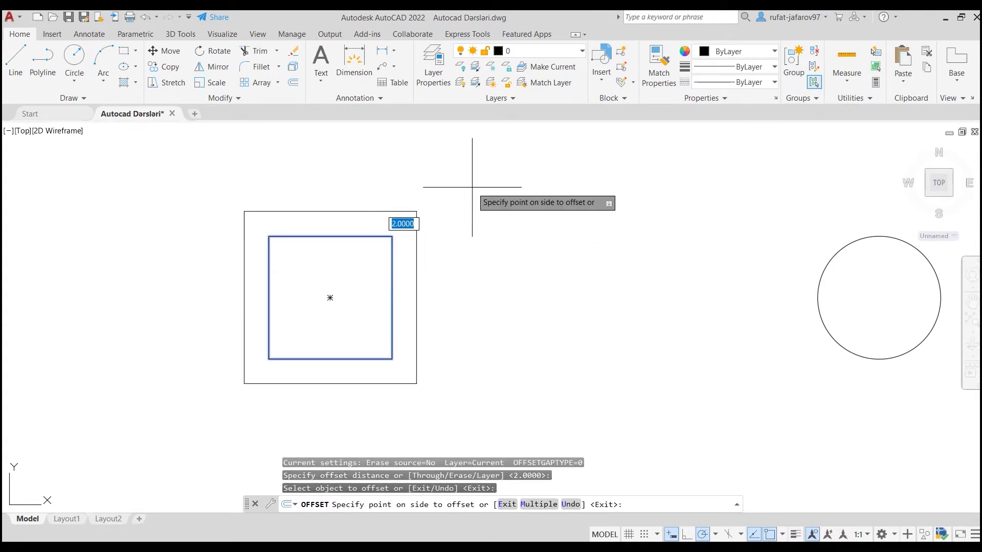
{"action": "left_click", "coordinate": [472, 187]}
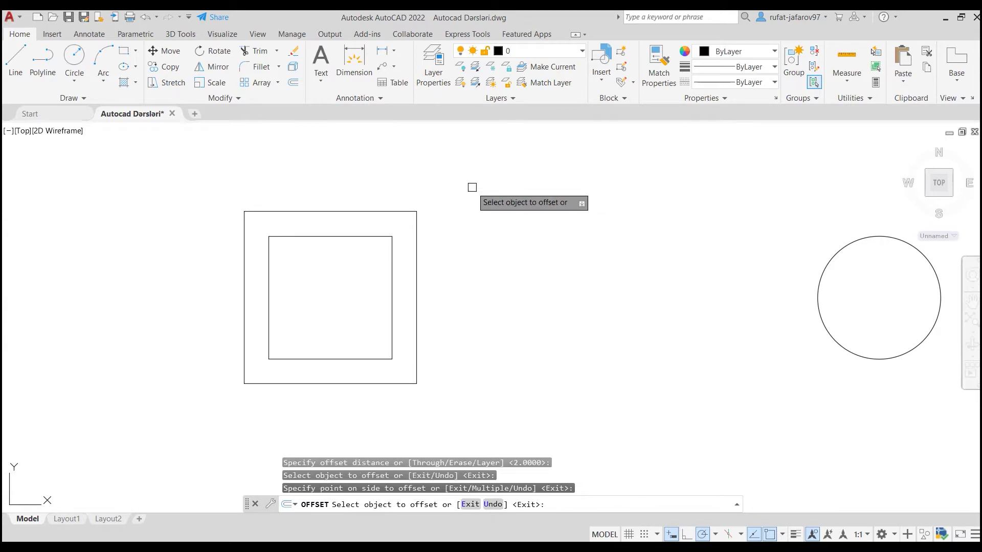
{"action": "left_click", "coordinate": [391, 238]}
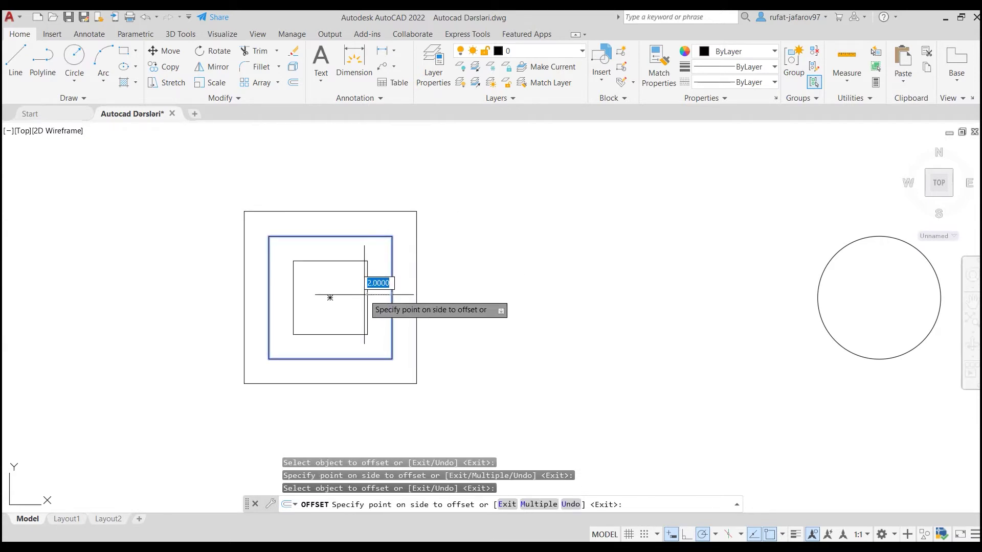
{"action": "left_click", "coordinate": [330, 297]}
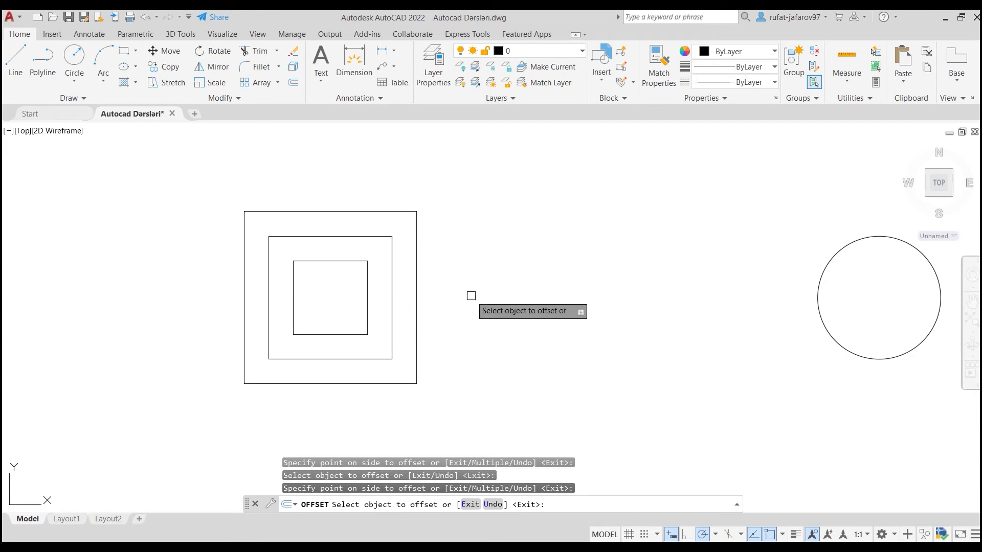
{"action": "left_click", "coordinate": [353, 262]}
{"action": "left_click", "coordinate": [333, 295]}
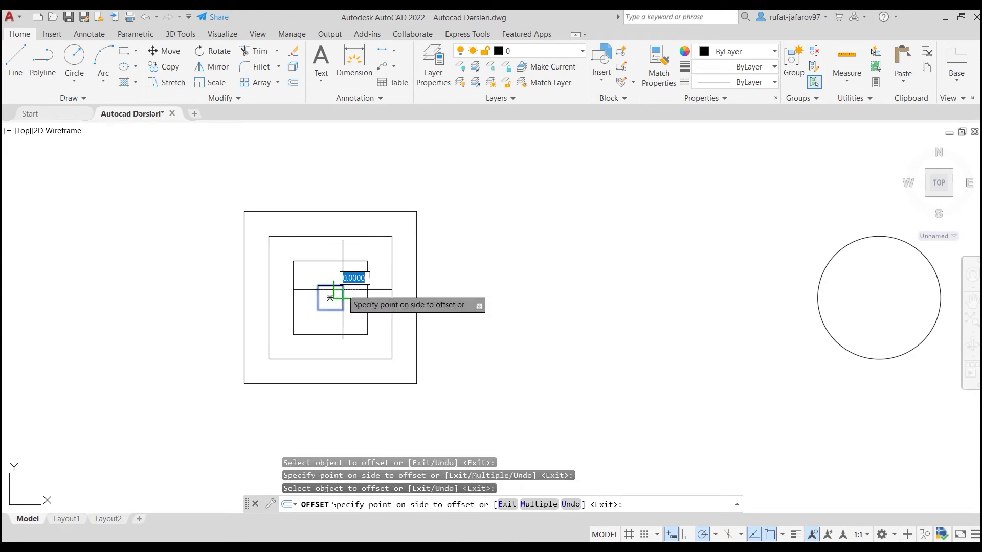
Try offsetting the innermost square by 1, which fails, then cancel and restart offset
{"action": "scroll", "coordinate": [327, 307], "scroll_direction": "up", "scroll_amount": 4}
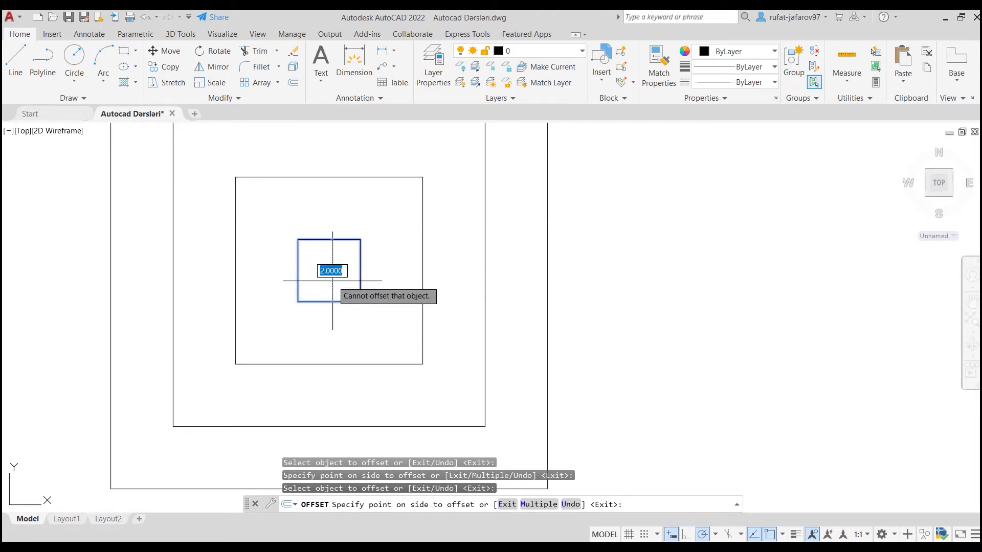
{"action": "key", "text": "Return"}
{"action": "left_click", "coordinate": [333, 240]}
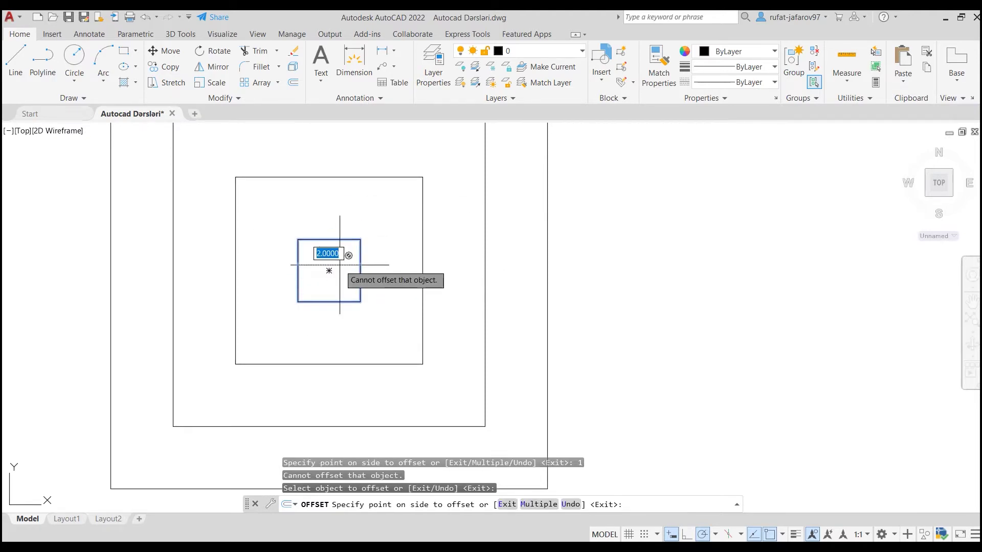
{"action": "type", "text": "1"}
{"action": "key", "text": "Return"}
{"action": "left_click", "coordinate": [340, 240]}
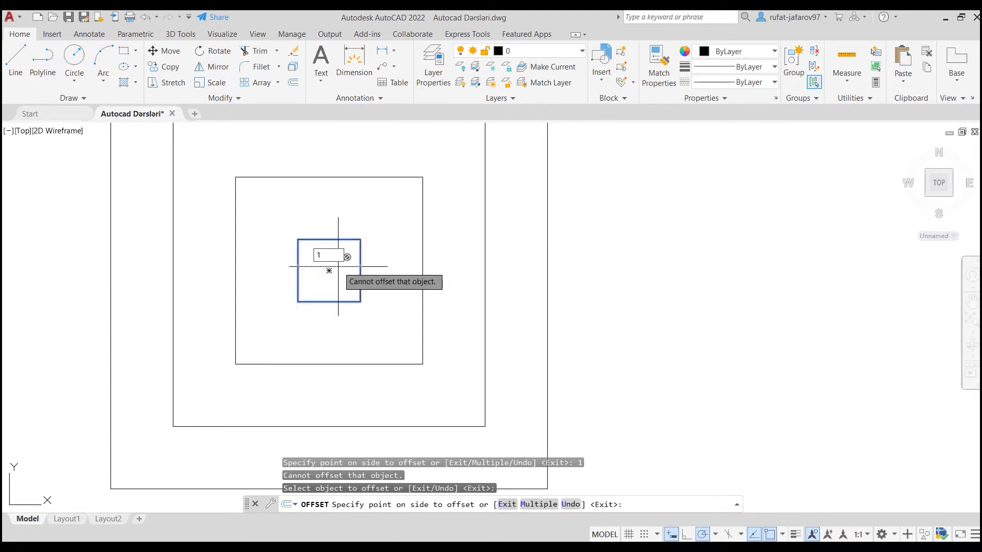
{"action": "key", "text": "Return"}
{"action": "left_click", "coordinate": [337, 240]}
{"action": "key", "text": "Escape"}
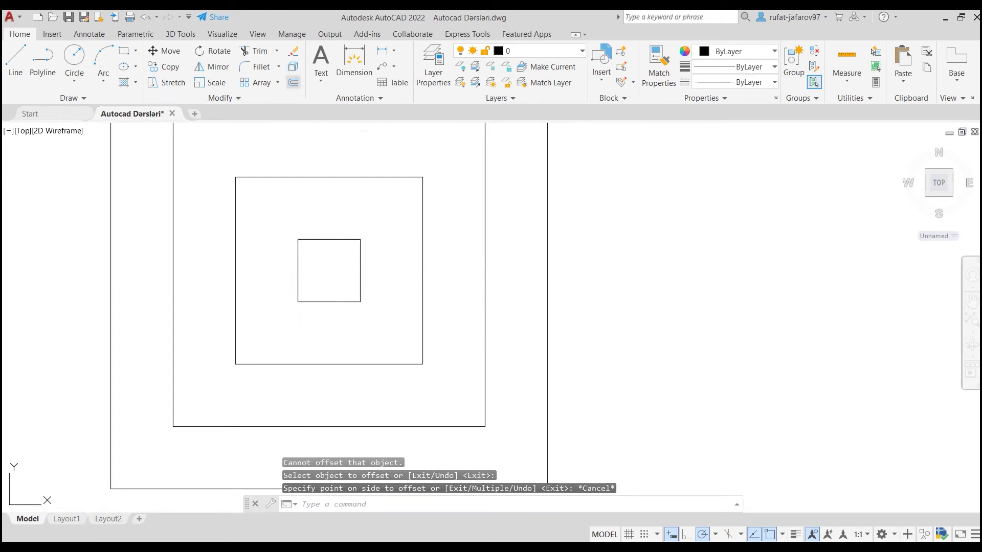
{"action": "left_click", "coordinate": [293, 82]}
{"action": "type", "text": "0.5"}
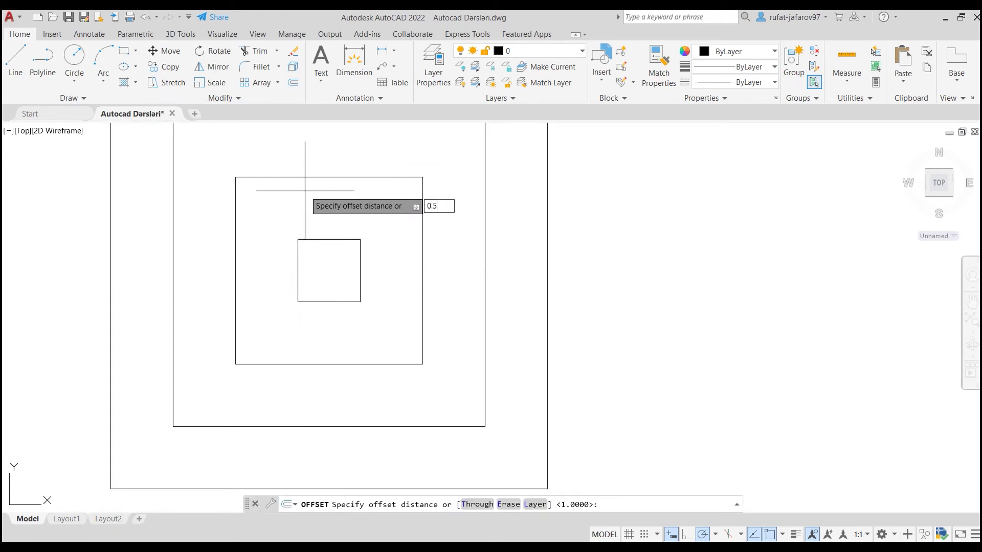
Offset the small square inward by 0.5
{"action": "key", "text": "Return"}
{"action": "left_click", "coordinate": [331, 239]}
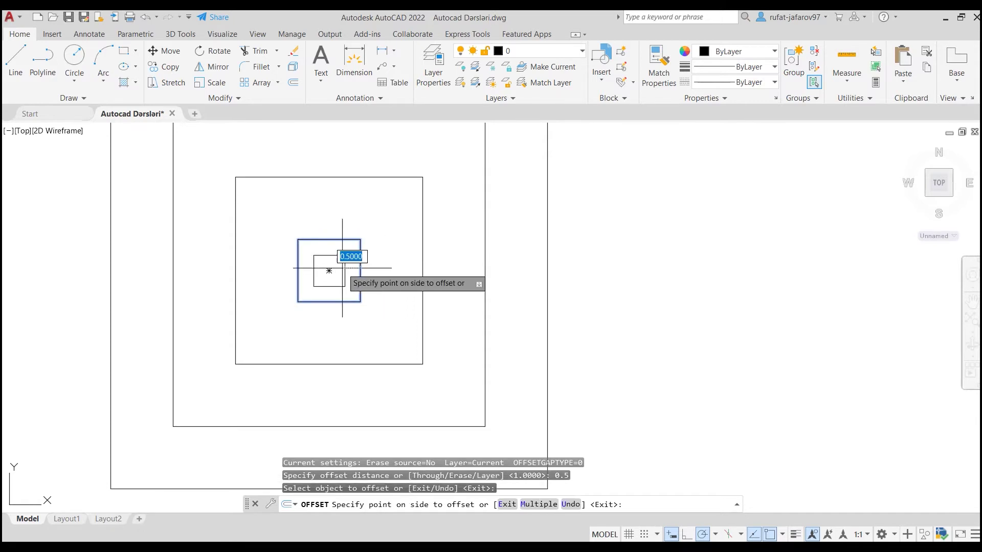
{"action": "left_click", "coordinate": [342, 268]}
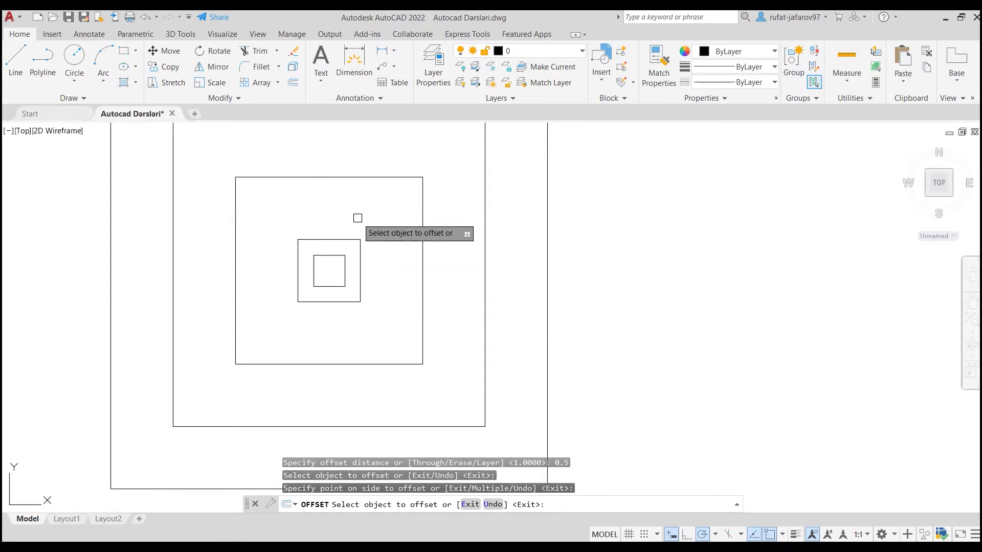
{"action": "key", "text": "Escape"}
{"action": "scroll", "coordinate": [358, 218], "scroll_direction": "down", "scroll_amount": 2}
{"action": "middle_click_drag", "start_coordinate": [358, 218], "coordinate": [346, 257]}
Crossing-select the inner offset squares and delete them, leaving only the original square
{"action": "left_click", "coordinate": [367, 204]}
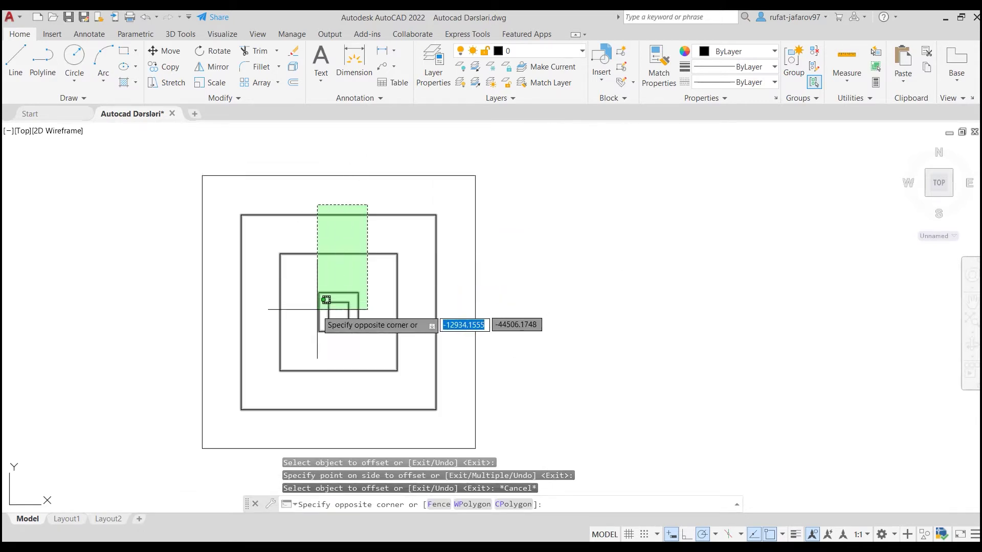
{"action": "left_click", "coordinate": [313, 313]}
{"action": "scroll", "coordinate": [313, 313], "scroll_direction": "down", "scroll_amount": 2}
{"action": "key", "text": "Escape"}
{"action": "left_click", "coordinate": [363, 228]}
{"action": "left_click", "coordinate": [343, 268]}
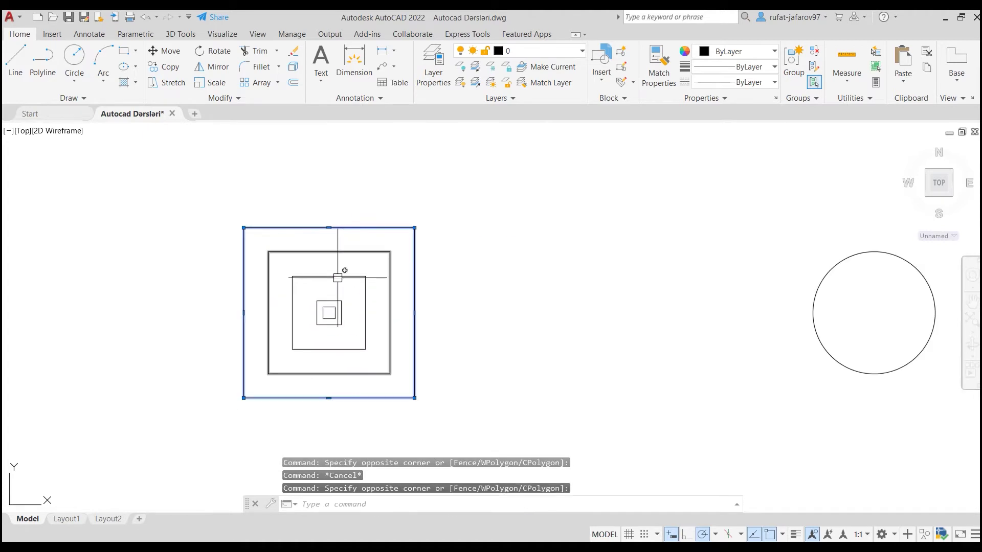
{"action": "left_click", "coordinate": [324, 317]}
{"action": "key", "text": "Delete"}
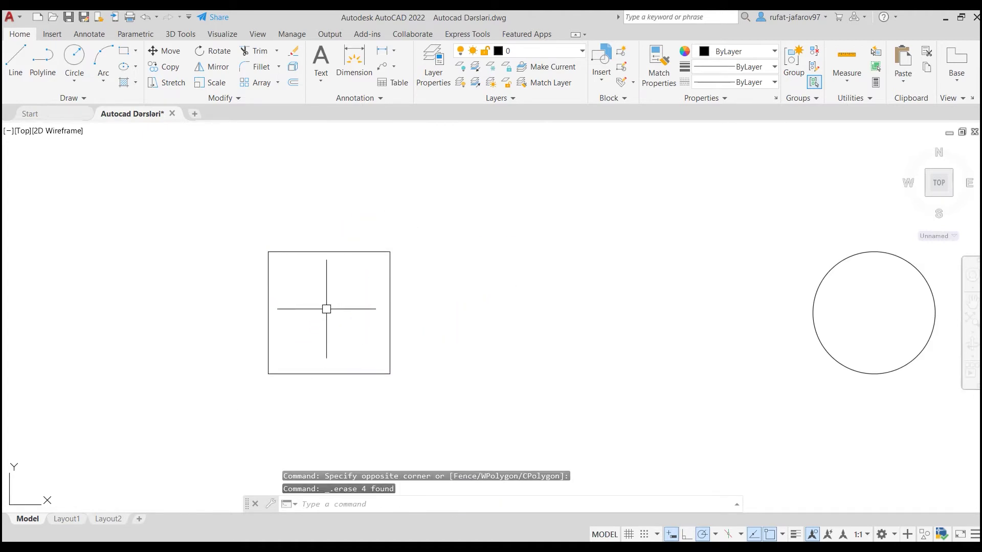
{"action": "scroll", "coordinate": [328, 306], "scroll_direction": "up", "scroll_amount": 2}
{"action": "left_click", "coordinate": [293, 82]}
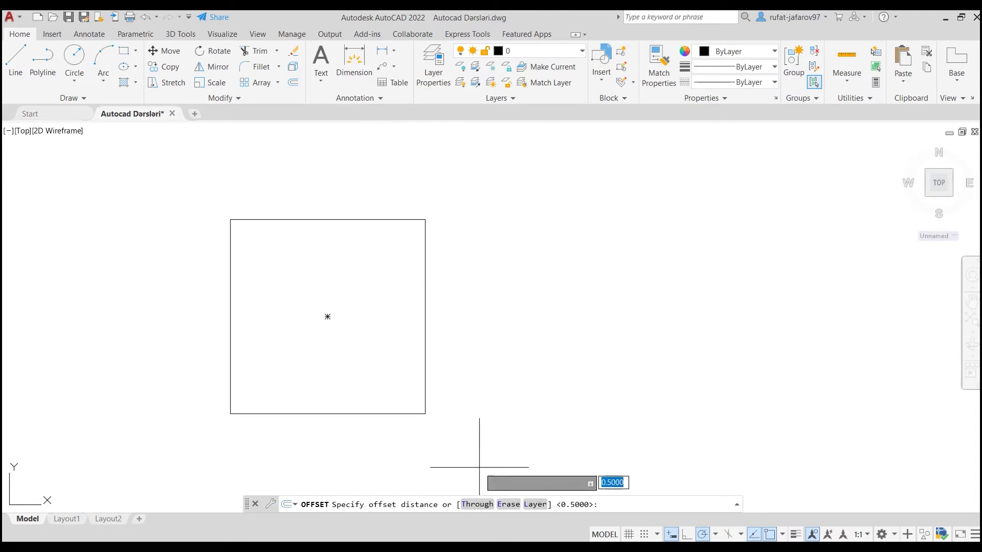
{"action": "middle_click_drag", "start_coordinate": [439, 476], "coordinate": [493, 434]}
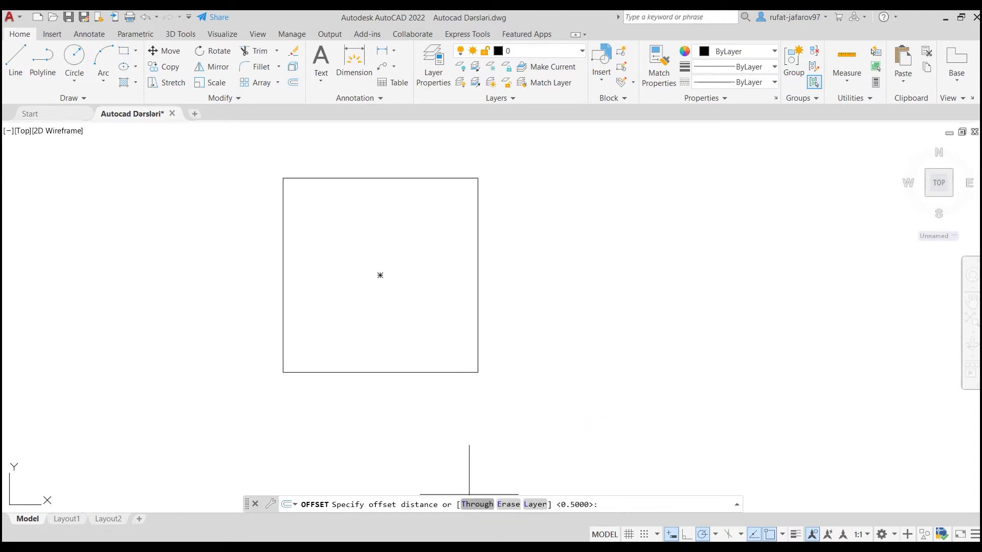
{"action": "left_click", "coordinate": [477, 504]}
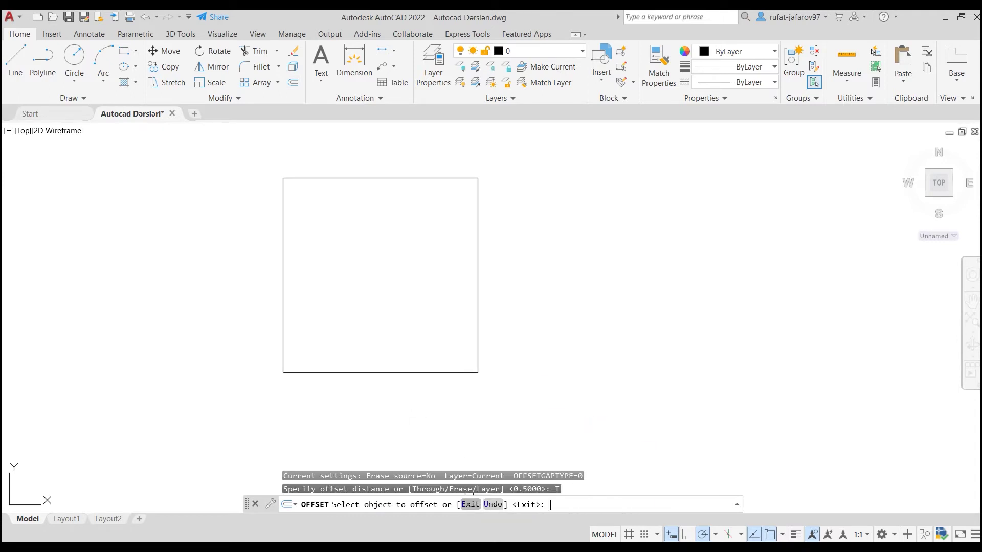
{"action": "left_click", "coordinate": [475, 208]}
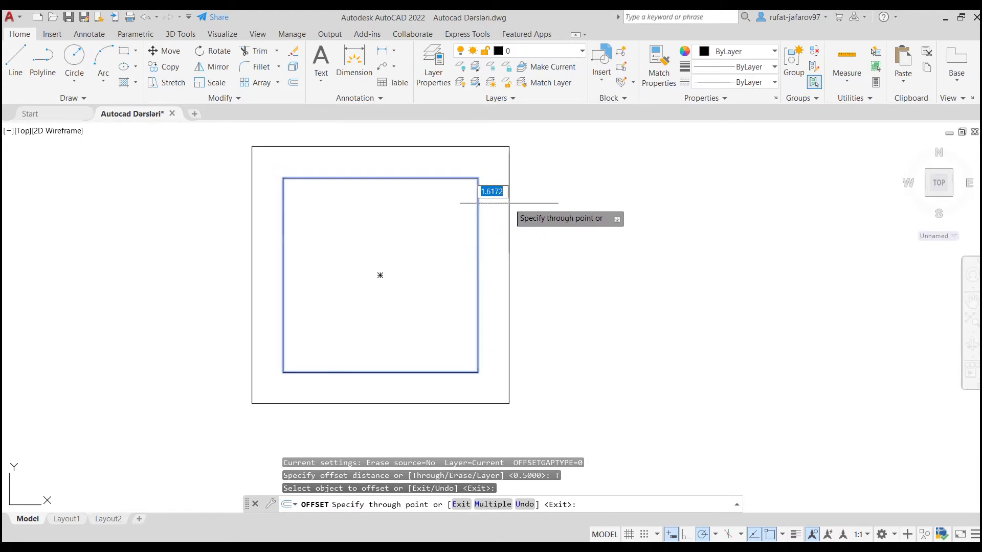
{"action": "middle_click_drag", "start_coordinate": [509, 203], "coordinate": [507, 249]}
{"action": "scroll", "coordinate": [521, 225], "scroll_direction": "down", "scroll_amount": 2}
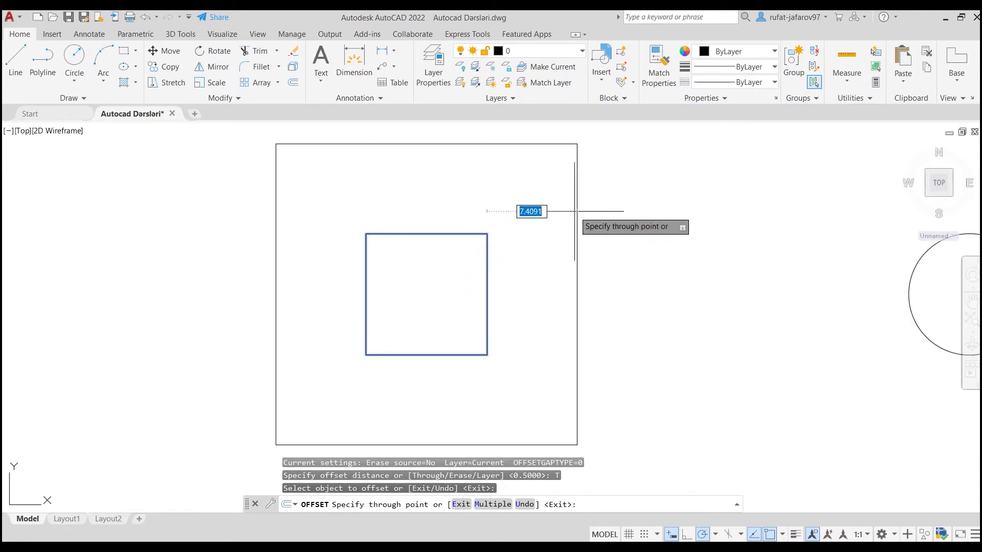
{"action": "scroll", "coordinate": [576, 210], "scroll_direction": "down", "scroll_amount": 2}
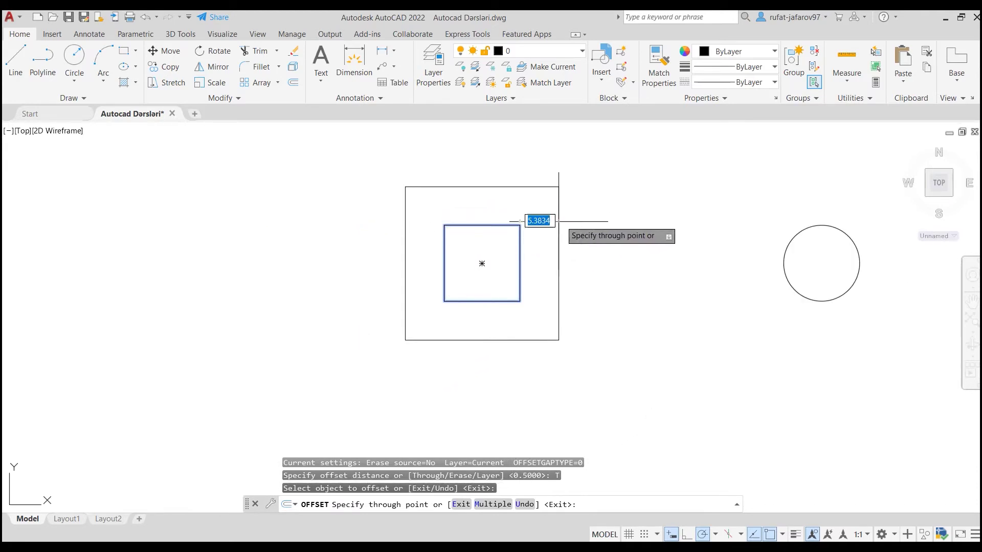
{"action": "scroll", "coordinate": [583, 217], "scroll_direction": "down", "scroll_amount": 2}
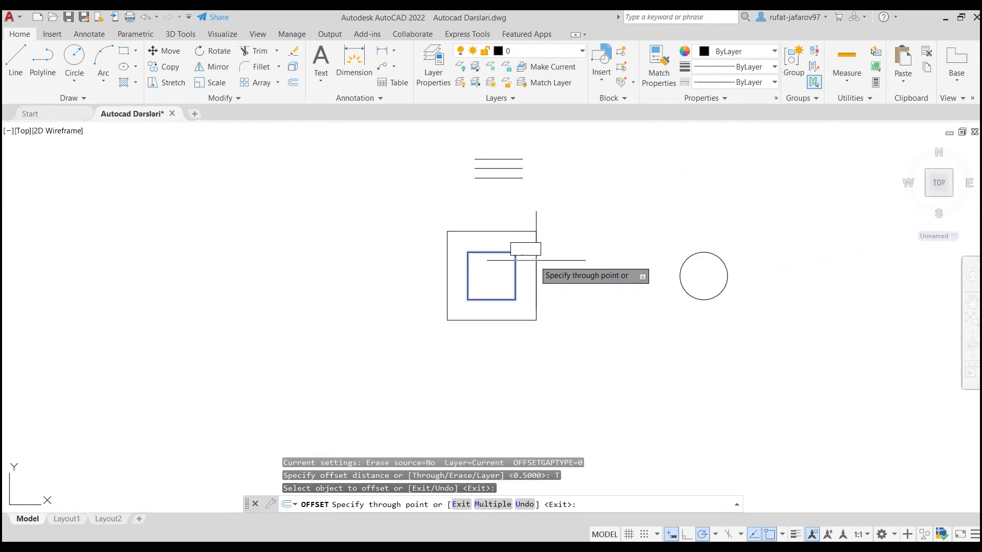
{"action": "scroll", "coordinate": [507, 276], "scroll_direction": "up", "scroll_amount": 3}
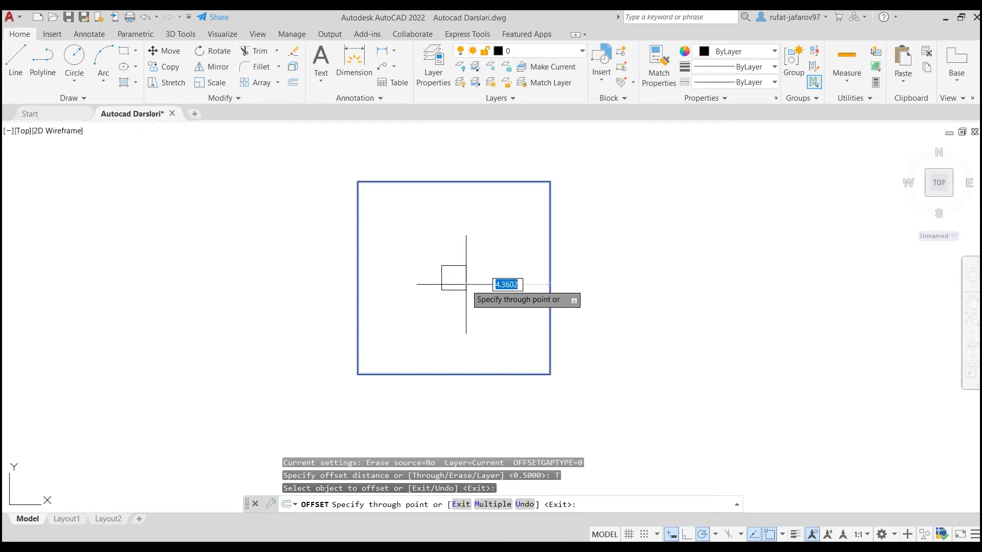
{"action": "key", "text": "Escape"}
{"action": "key", "text": "Return"}
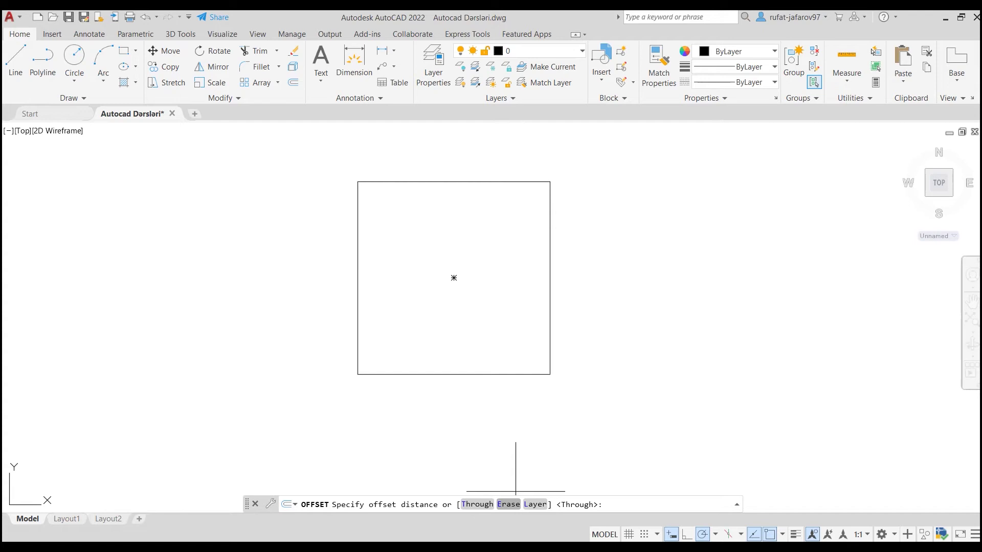
With Erase source on and distance 5, offset the square outward twice, replacing the original
{"action": "left_click", "coordinate": [508, 504]}
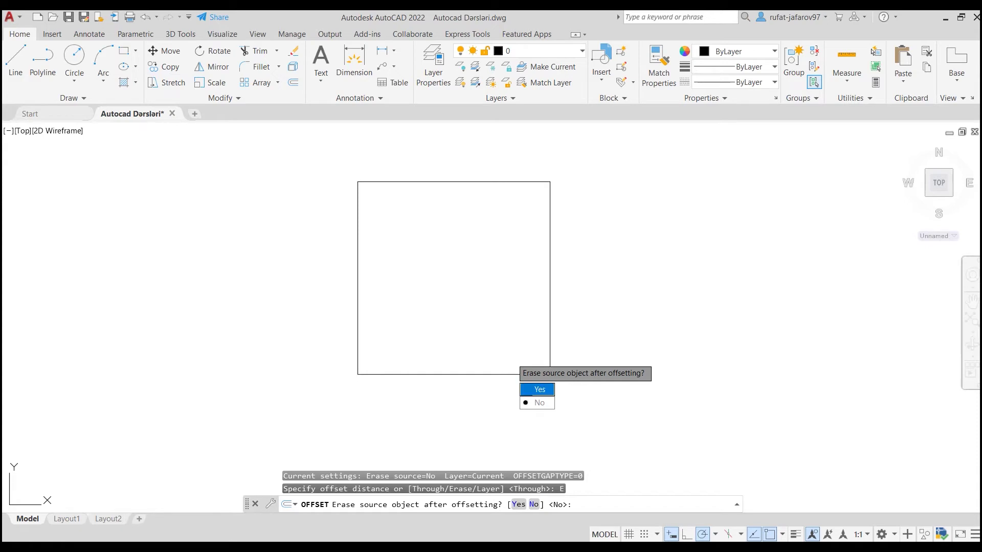
{"action": "left_click", "coordinate": [537, 390]}
{"action": "key", "text": "Return"}
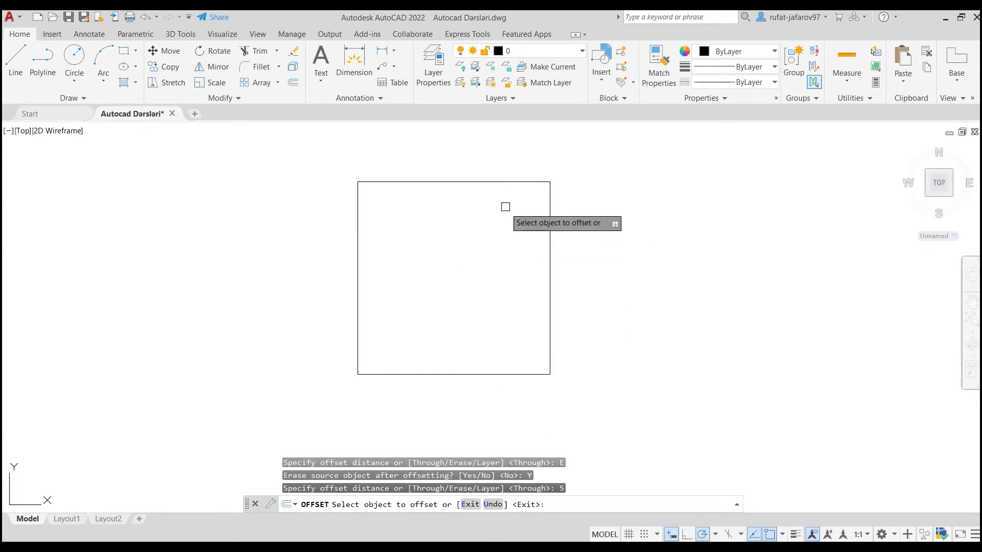
{"action": "left_click", "coordinate": [499, 181]}
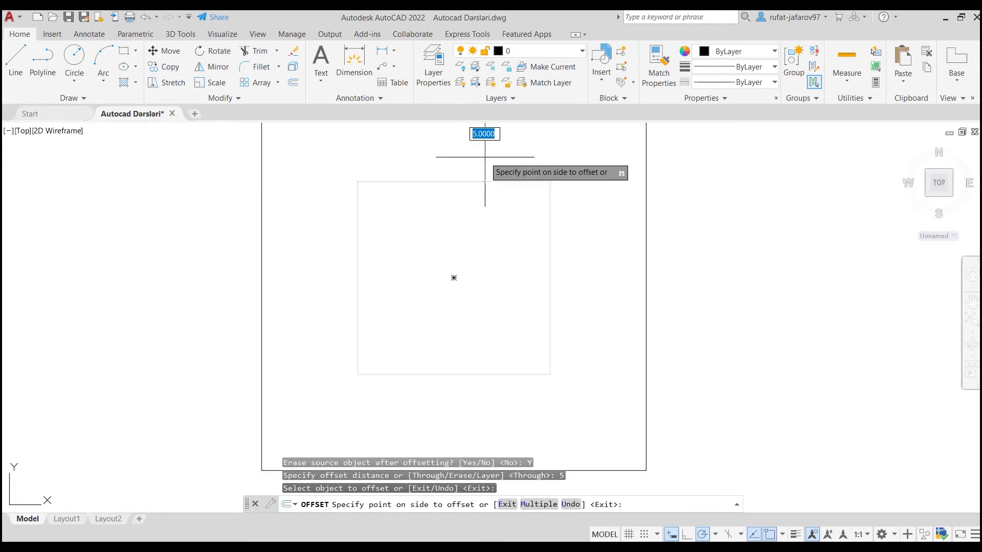
{"action": "left_click", "coordinate": [475, 214]}
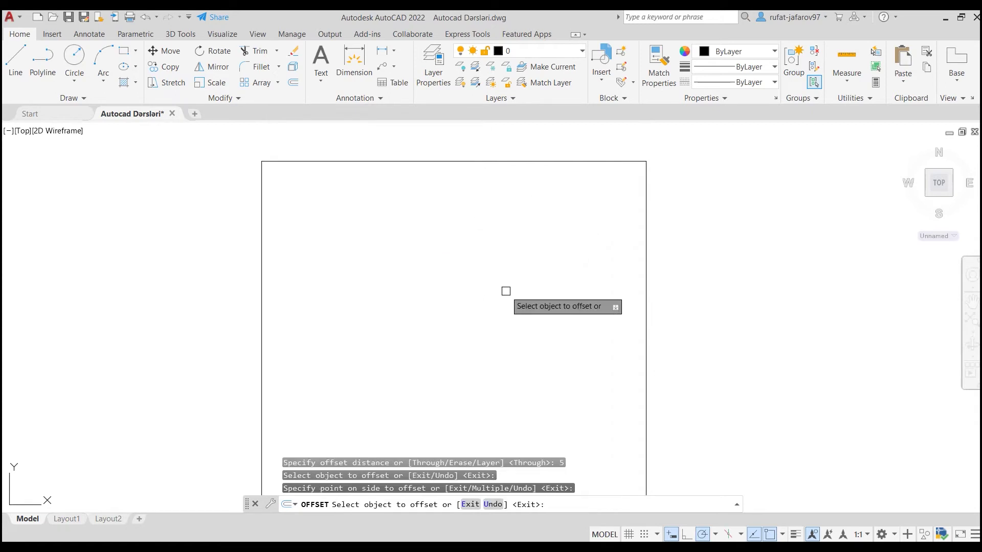
{"action": "scroll", "coordinate": [460, 333], "scroll_direction": "down", "scroll_amount": 2}
{"action": "middle_click_drag", "start_coordinate": [460, 333], "coordinate": [448, 316]}
{"action": "left_click", "coordinate": [536, 254]}
{"action": "left_click", "coordinate": [578, 207]}
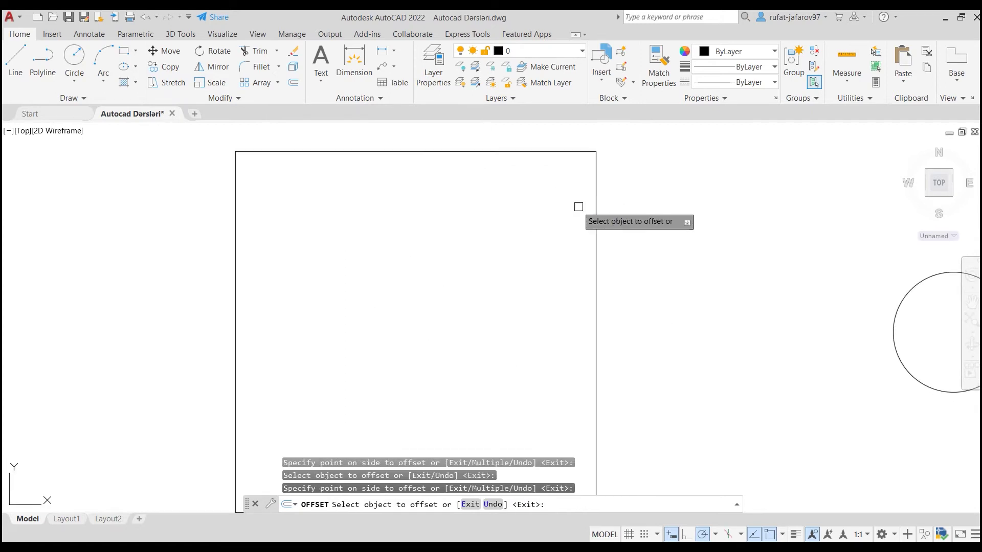
{"action": "scroll", "coordinate": [578, 206], "scroll_direction": "down", "scroll_amount": 2}
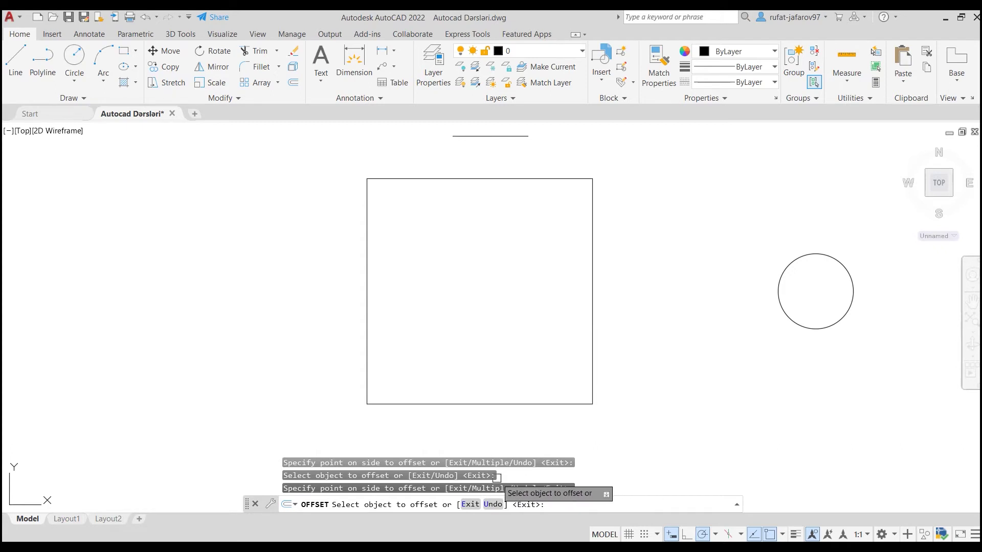
{"action": "key", "text": "Escape"}
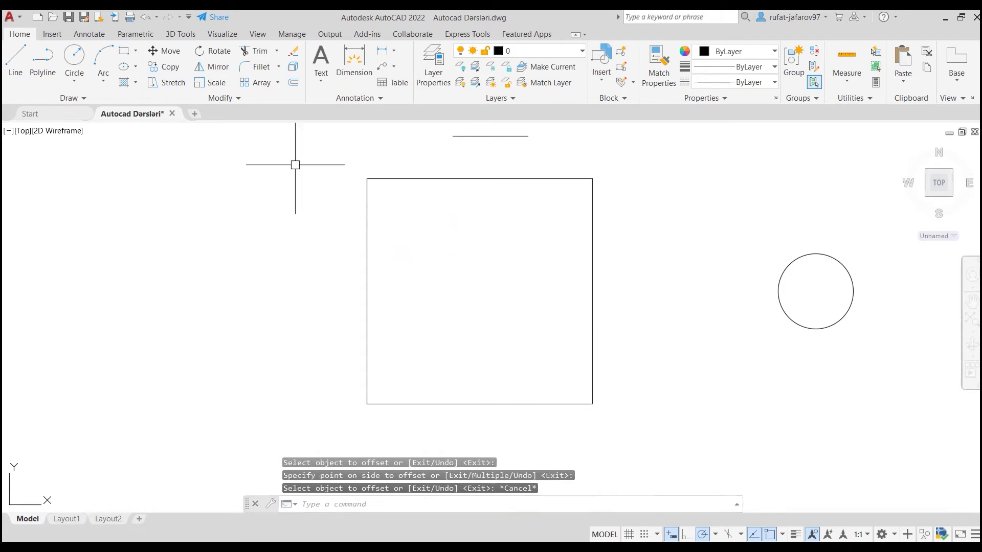
Set Erase to No and offset the outer, then middle, square inward by 5
{"action": "key", "text": "Return"}
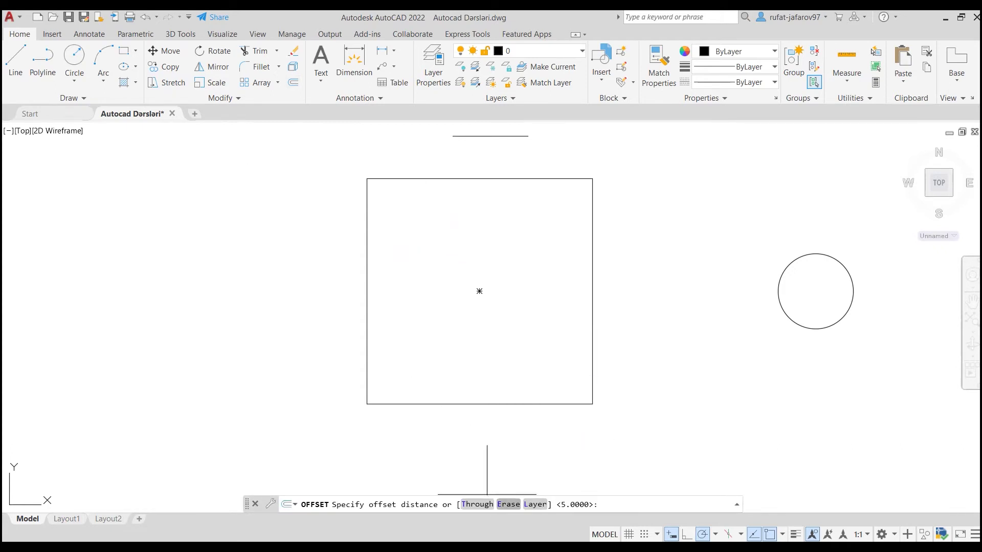
{"action": "left_click", "coordinate": [508, 504]}
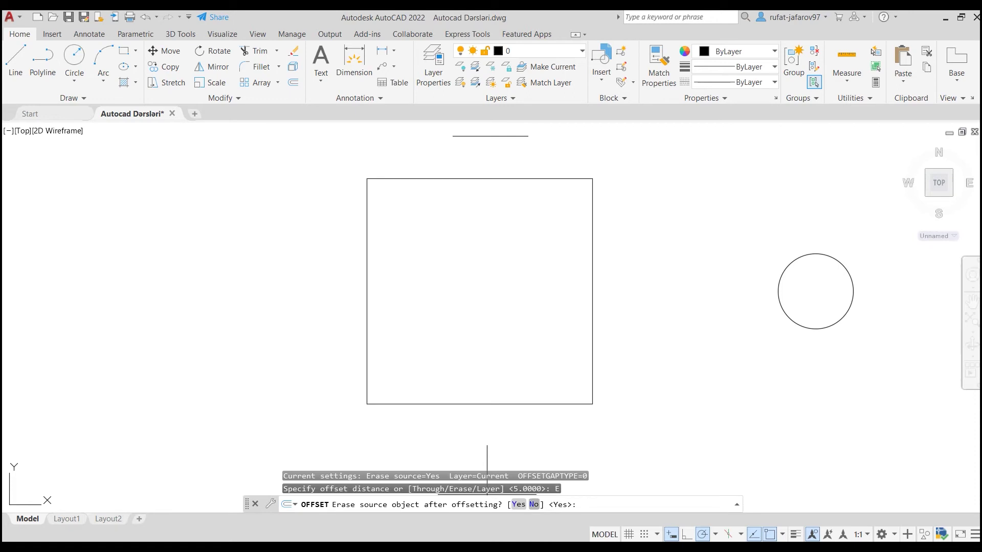
{"action": "left_click", "coordinate": [533, 504]}
{"action": "key", "text": "Return"}
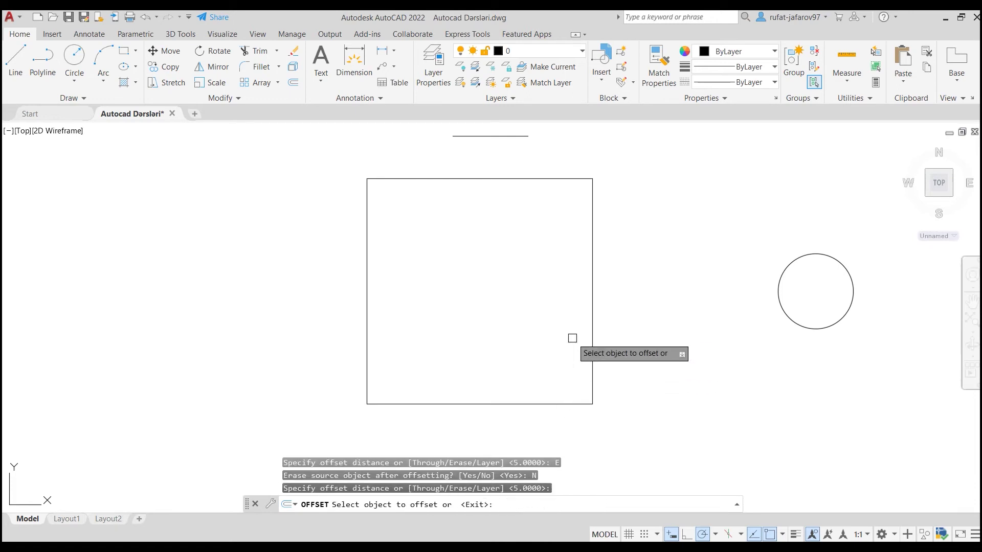
{"action": "left_click", "coordinate": [592, 313]}
{"action": "left_click", "coordinate": [571, 330]}
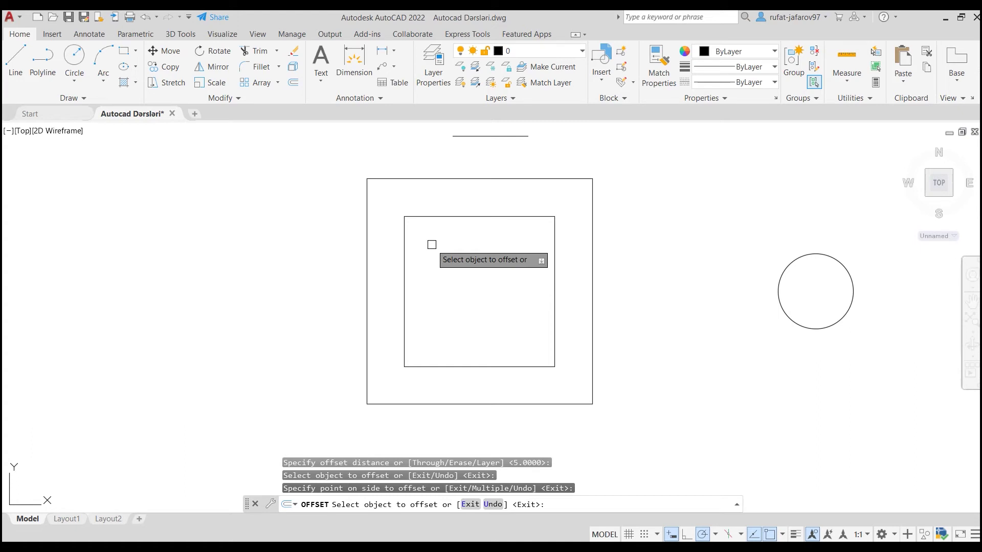
{"action": "middle_click_drag", "start_coordinate": [432, 245], "coordinate": [403, 289]}
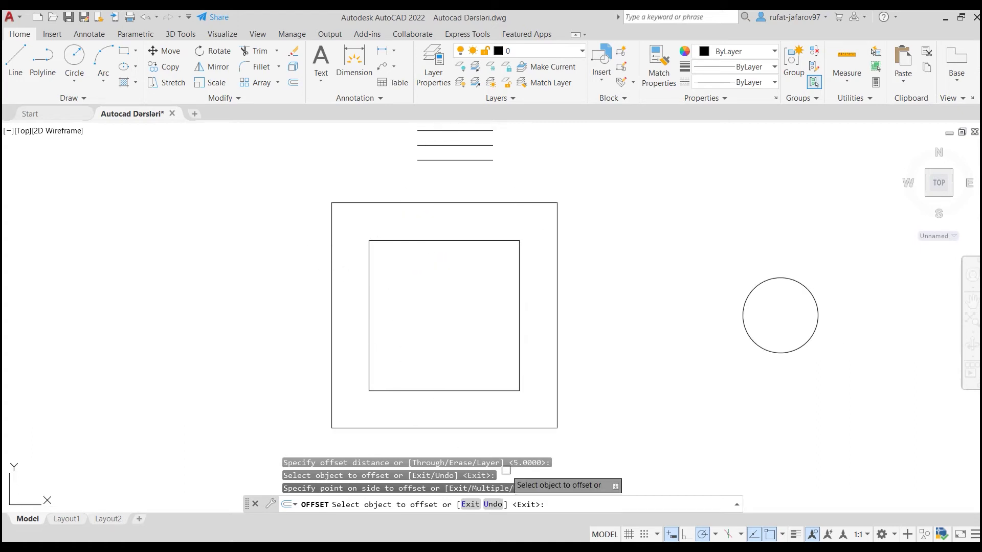
{"action": "left_click", "coordinate": [445, 240]}
{"action": "left_click", "coordinate": [446, 271]}
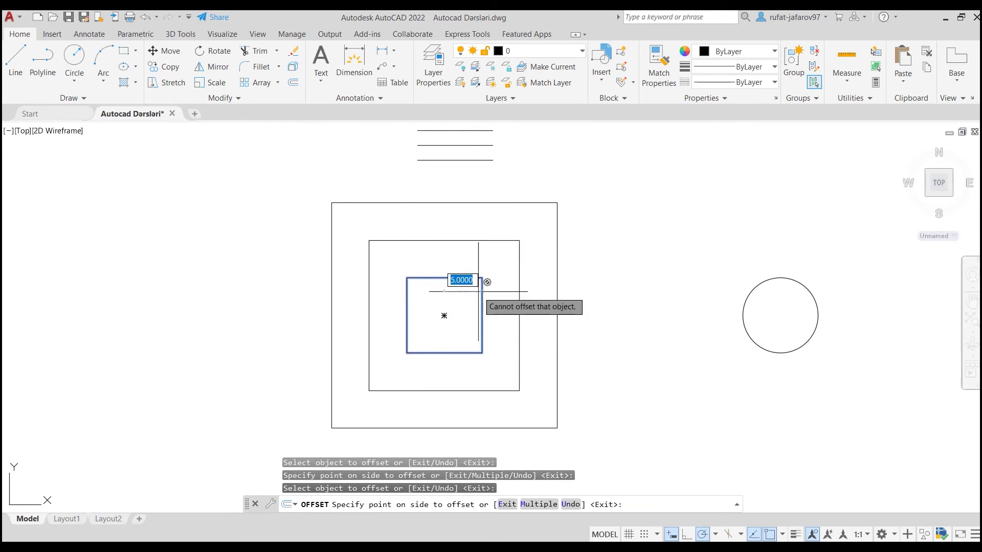
{"action": "key", "text": "Escape"}
Offset the circle repeatedly by 1 unit to create nested concentric circles
{"action": "left_click", "coordinate": [293, 82]}
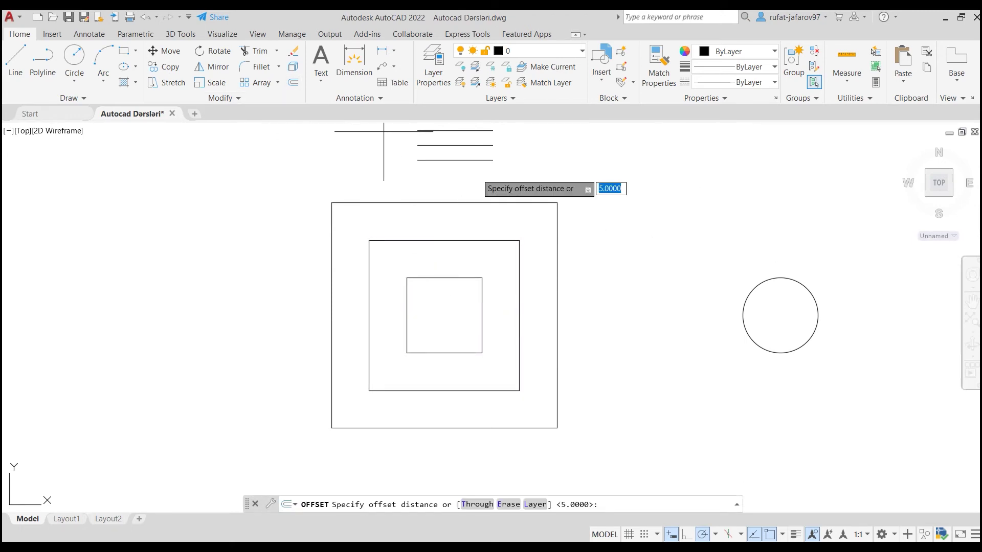
{"action": "scroll", "coordinate": [588, 208], "scroll_direction": "right", "scroll_amount": 3}
{"action": "scroll", "coordinate": [588, 208], "scroll_direction": "right", "scroll_amount": 3}
{"action": "type", "text": "1"}
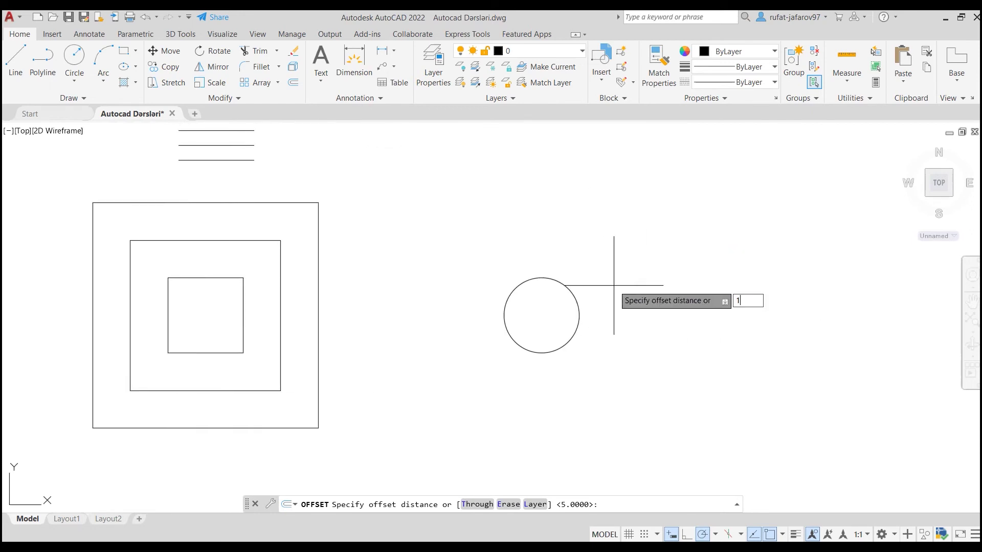
{"action": "key", "text": "Return"}
{"action": "scroll", "coordinate": [613, 285], "scroll_direction": "up", "scroll_amount": 2}
{"action": "left_click", "coordinate": [534, 285]}
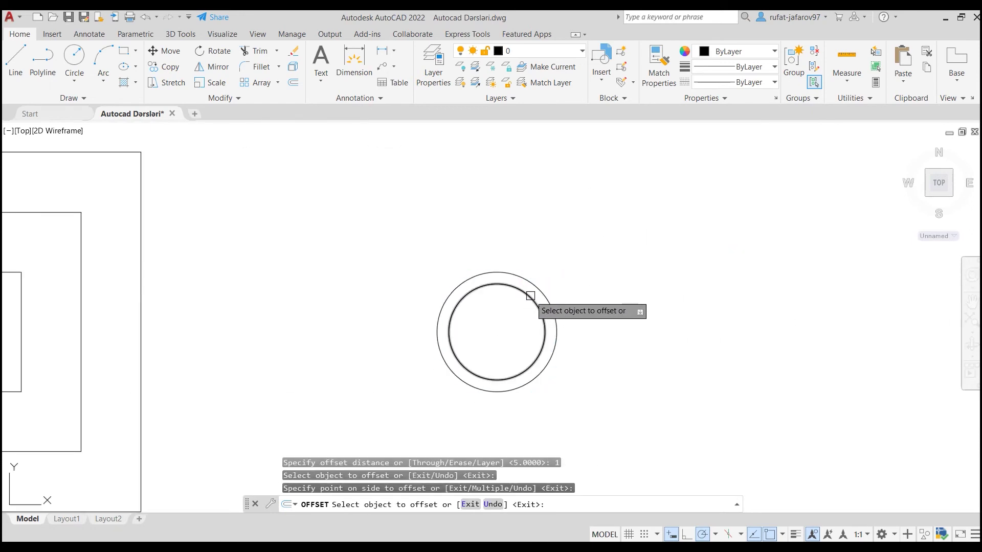
{"action": "left_click", "coordinate": [530, 296]}
{"action": "left_click", "coordinate": [523, 313]}
{"action": "left_click", "coordinate": [504, 334]}
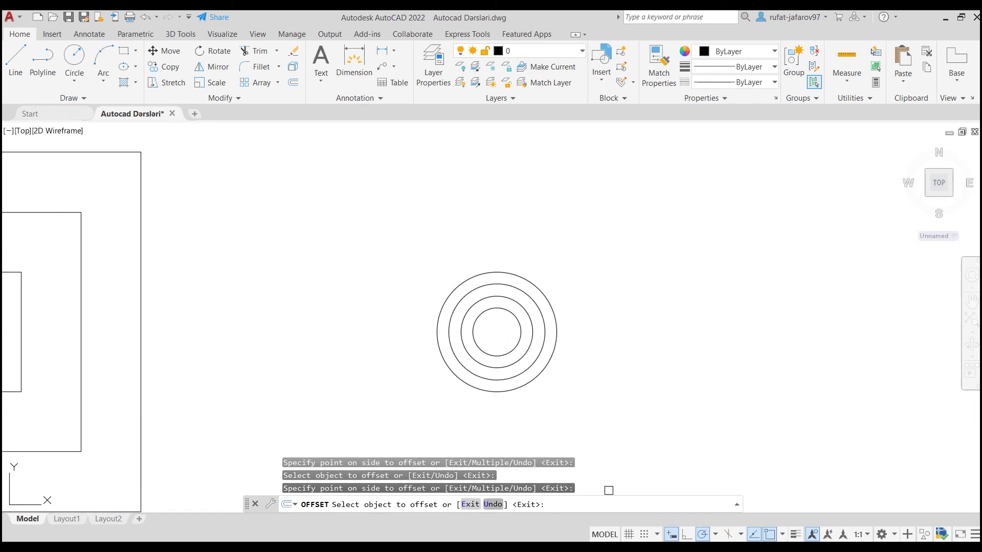
Undo three extra offsets with U, then Ctrl+Z to remove the two largest circles
{"action": "type", "text": "u"}
{"action": "key", "text": "Return"}
{"action": "type", "text": "u"}
{"action": "key", "text": "Return"}
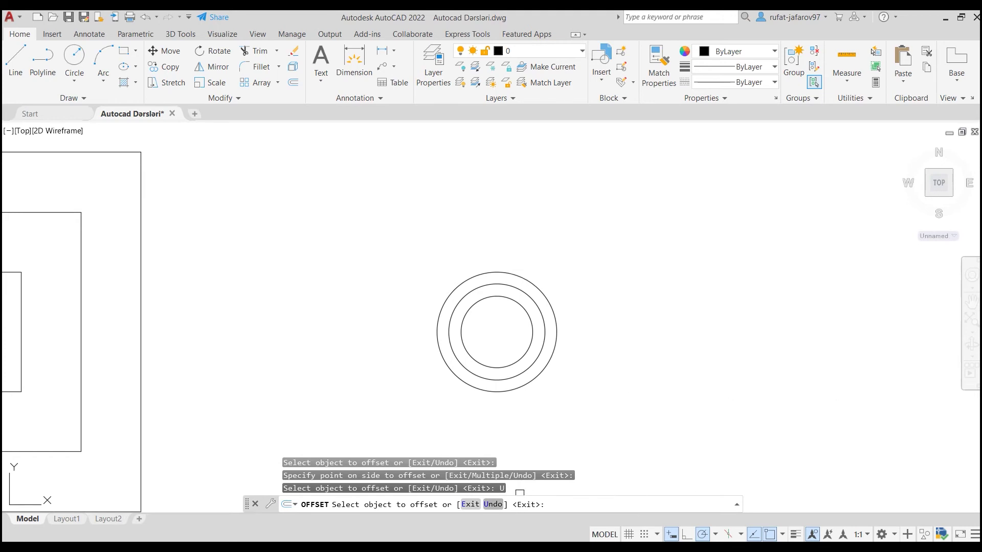
{"action": "type", "text": "u"}
{"action": "key", "text": "Return"}
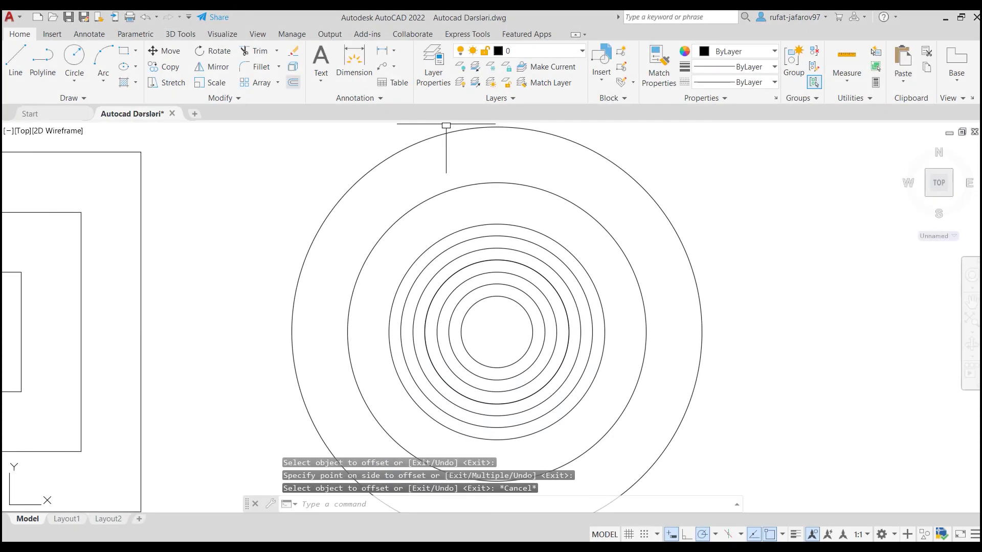
{"action": "key", "text": "ctrl+z"}
{"action": "key", "text": "ctrl+z"}
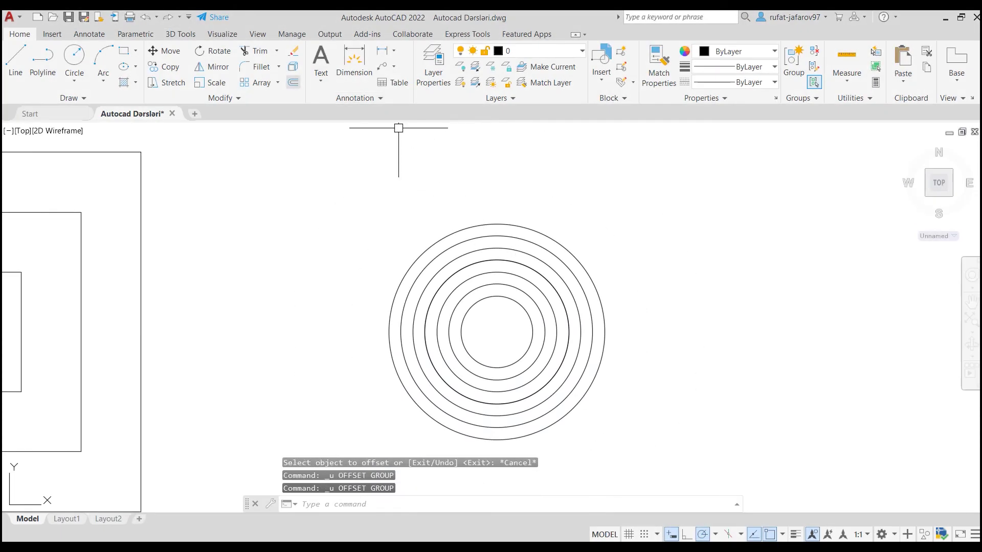
Start OFFSET and set its Layer option to Source
{"action": "key", "text": "Return"}
{"action": "type", "text": "L"}
{"action": "key", "text": "Return"}
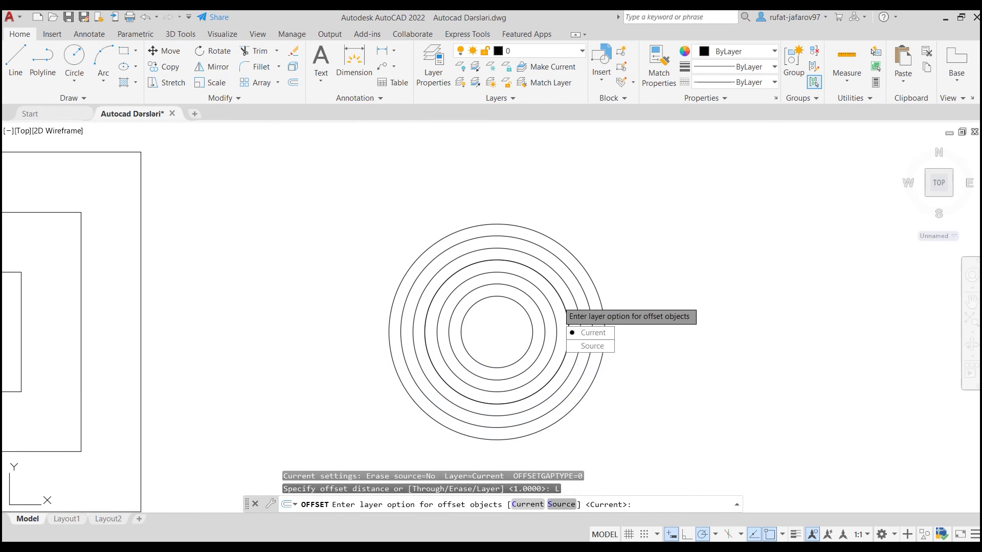
{"action": "type", "text": "S"}
{"action": "key", "text": "Return"}
Offset the innermost circle through a picked point into a large outer circle, then cancel
{"action": "middle_click_drag", "start_coordinate": [591, 342], "coordinate": [521, 344]}
{"action": "scroll", "coordinate": [521, 345], "scroll_direction": "up", "scroll_amount": 2}
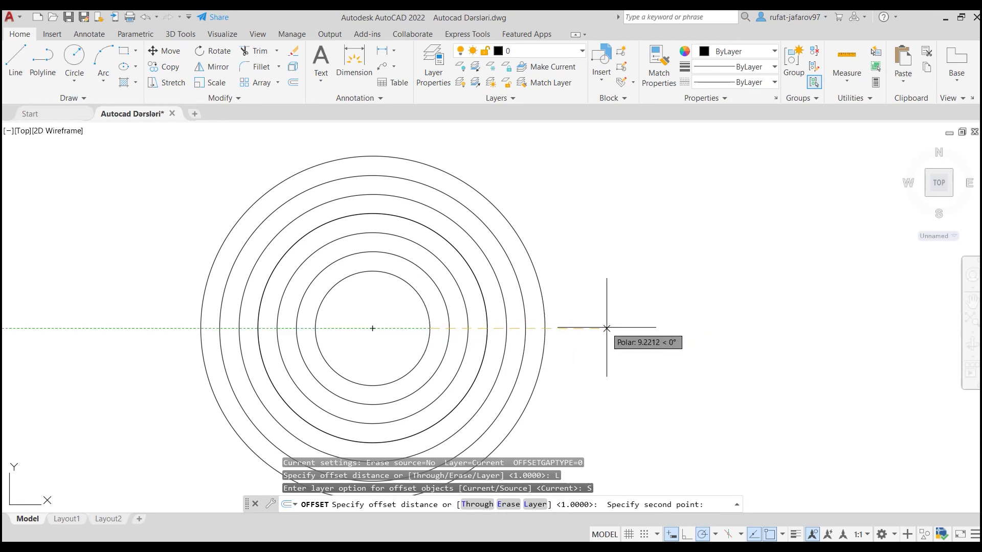
{"action": "left_click", "coordinate": [633, 328]}
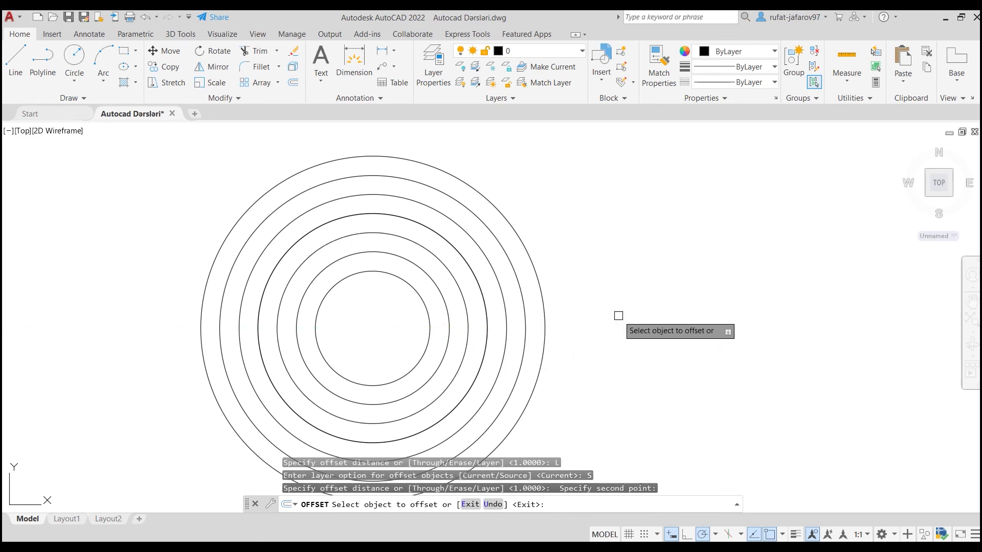
{"action": "left_click", "coordinate": [430, 319]}
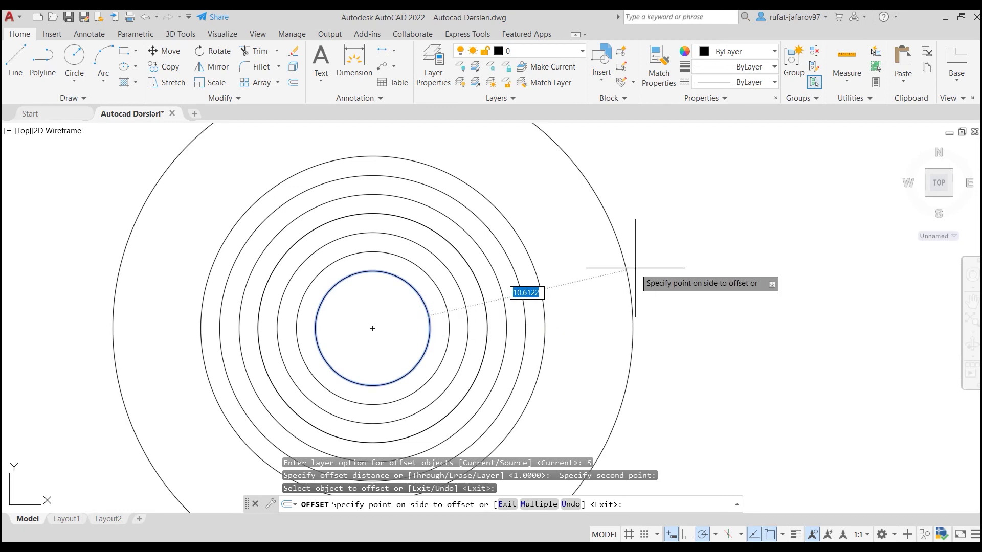
{"action": "left_click", "coordinate": [635, 267]}
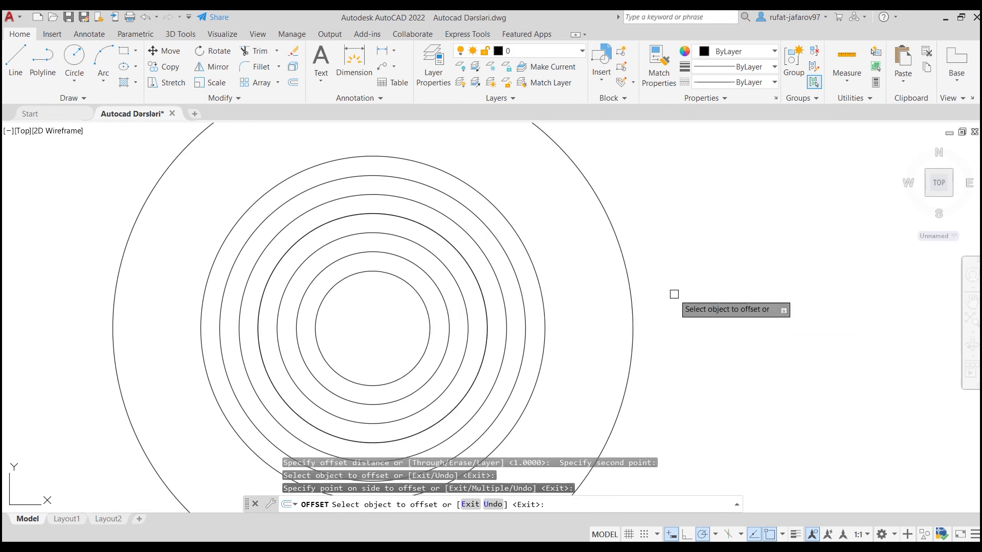
{"action": "scroll", "coordinate": [665, 312], "scroll_direction": "down", "scroll_amount": 1}
{"action": "scroll", "coordinate": [607, 230], "scroll_direction": "down", "scroll_amount": 4}
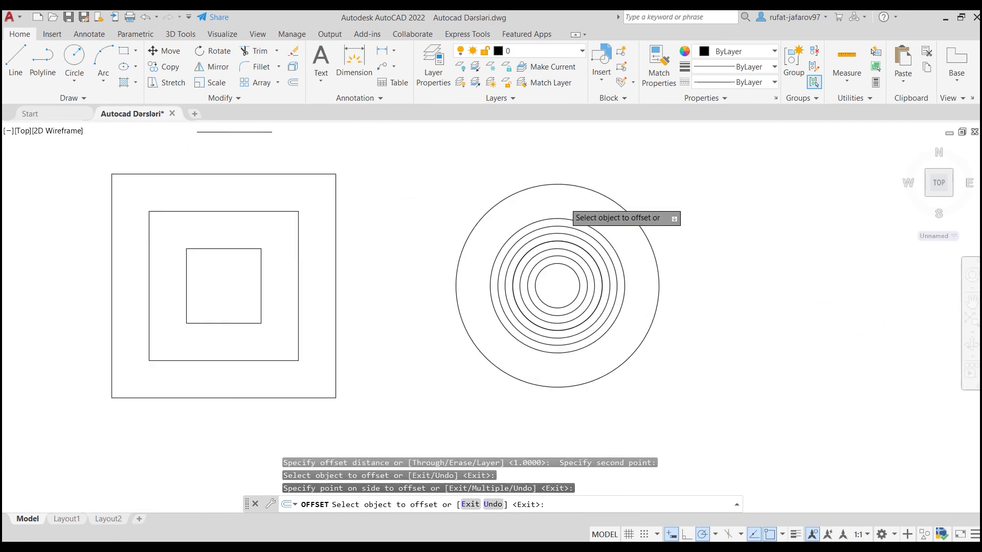
{"action": "scroll", "coordinate": [588, 241], "scroll_direction": "up", "scroll_amount": 4}
{"action": "scroll", "coordinate": [550, 266], "scroll_direction": "down", "scroll_amount": 1}
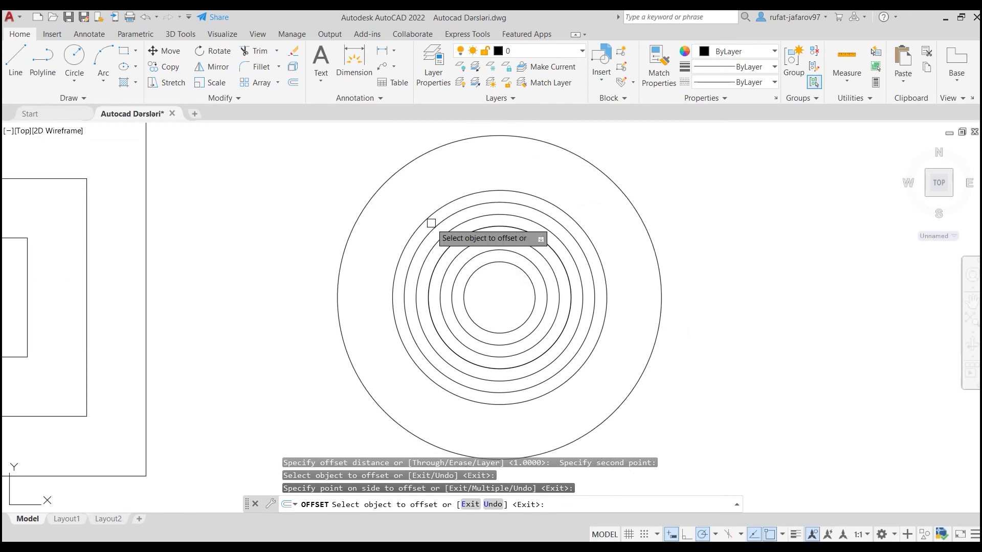
{"action": "scroll", "coordinate": [440, 225], "scroll_direction": "up", "scroll_amount": 1}
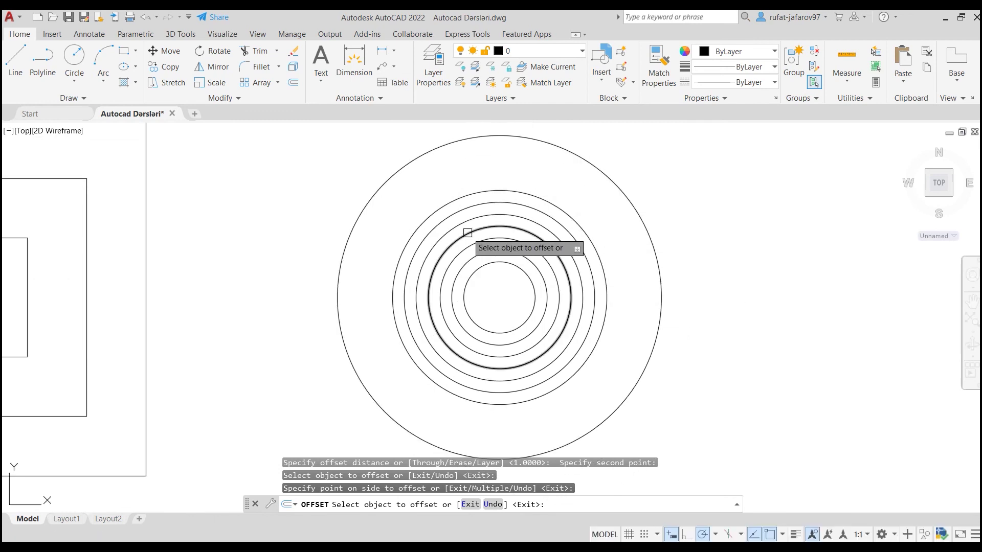
{"action": "key", "text": "Escape"}
{"action": "scroll", "coordinate": [468, 232], "scroll_direction": "down", "scroll_amount": 2}
{"action": "mouse_move", "coordinate": [456, 226]}
{"action": "middle_mouse_down"}
{"action": "mouse_move", "coordinate": [544, 228]}
{"action": "mouse_move", "coordinate": [524, 247]}
{"action": "middle_mouse_up"}
{"action": "middle_click_drag", "start_coordinate": [484, 212], "coordinate": [451, 230]}
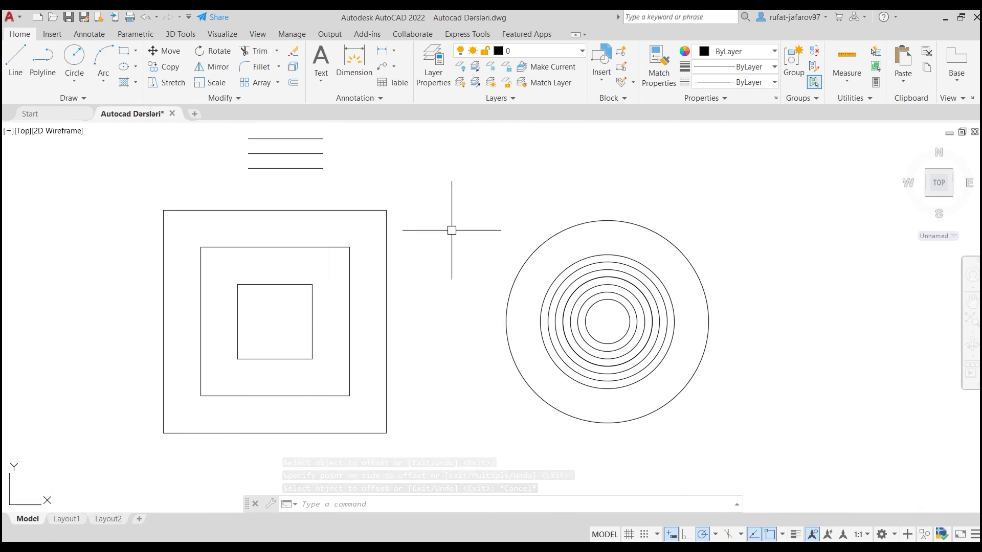
{"action": "middle_click_drag", "start_coordinate": [452, 230], "coordinate": [459, 237]}
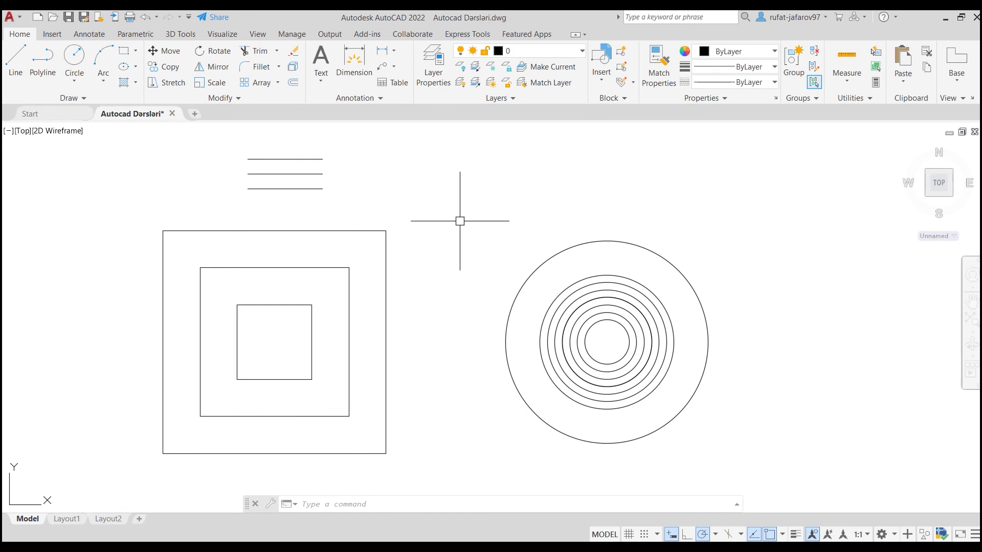